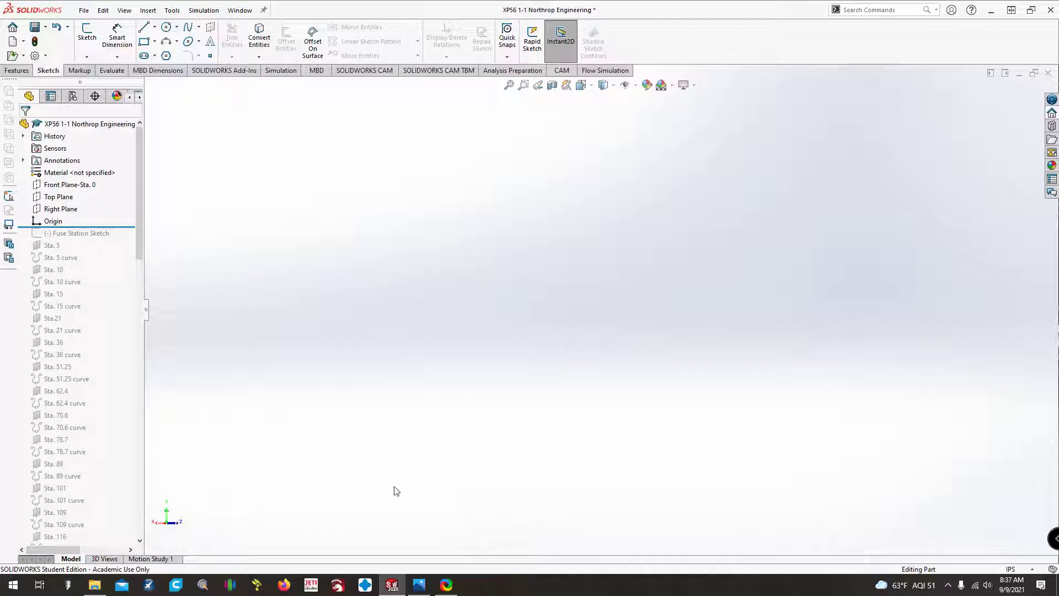
Switch to Photos and examine the nacelle station layout in stations.jpeg at full-window size
{"action": "left_click", "coordinate": [419, 586]}
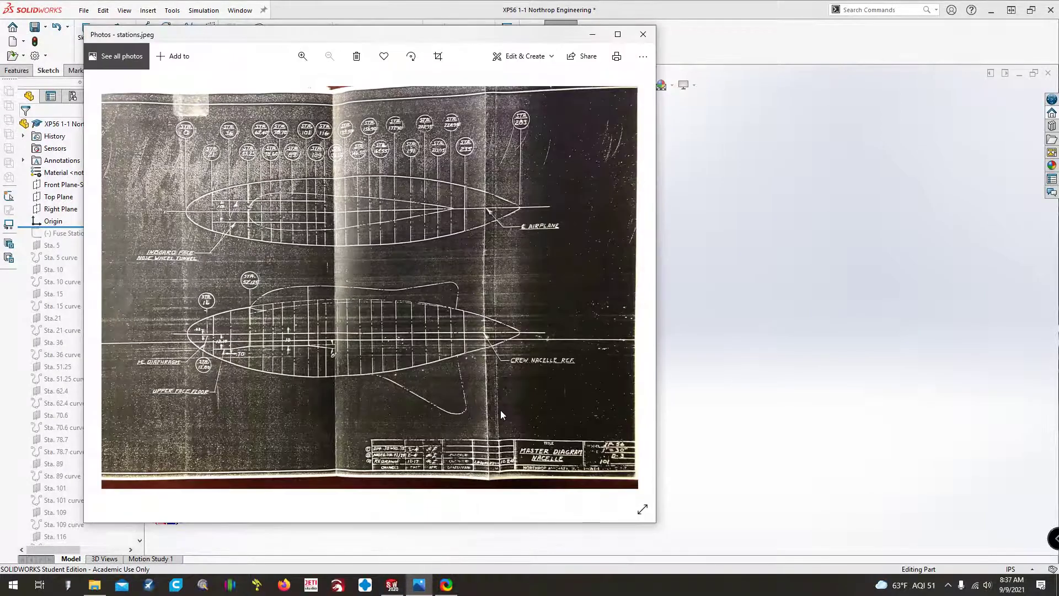
{"action": "left_click", "coordinate": [618, 34]}
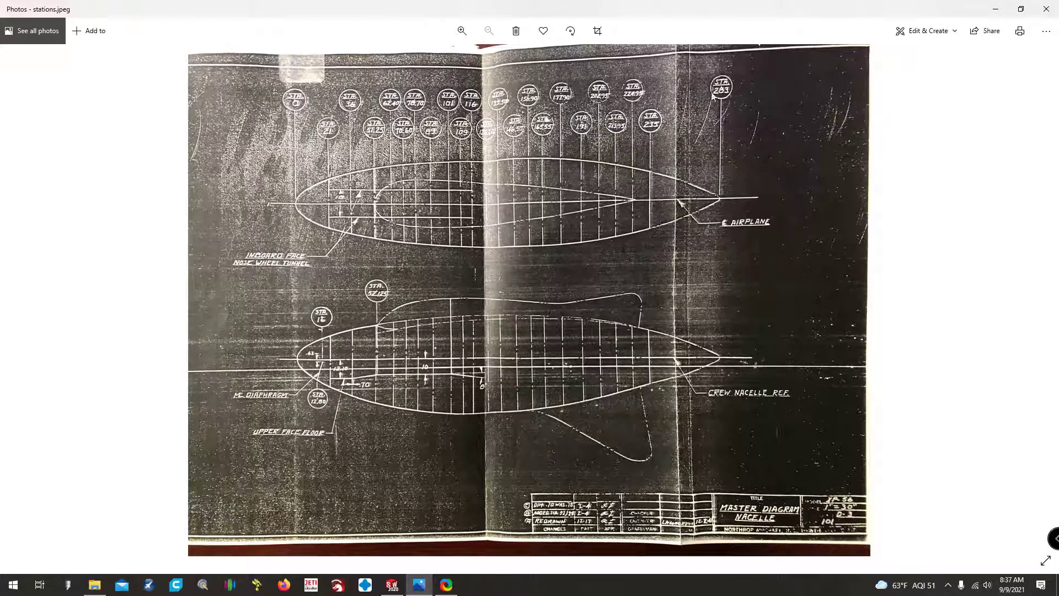
{"action": "scroll", "coordinate": [749, 234], "scroll_direction": "up", "scroll_amount": 3}
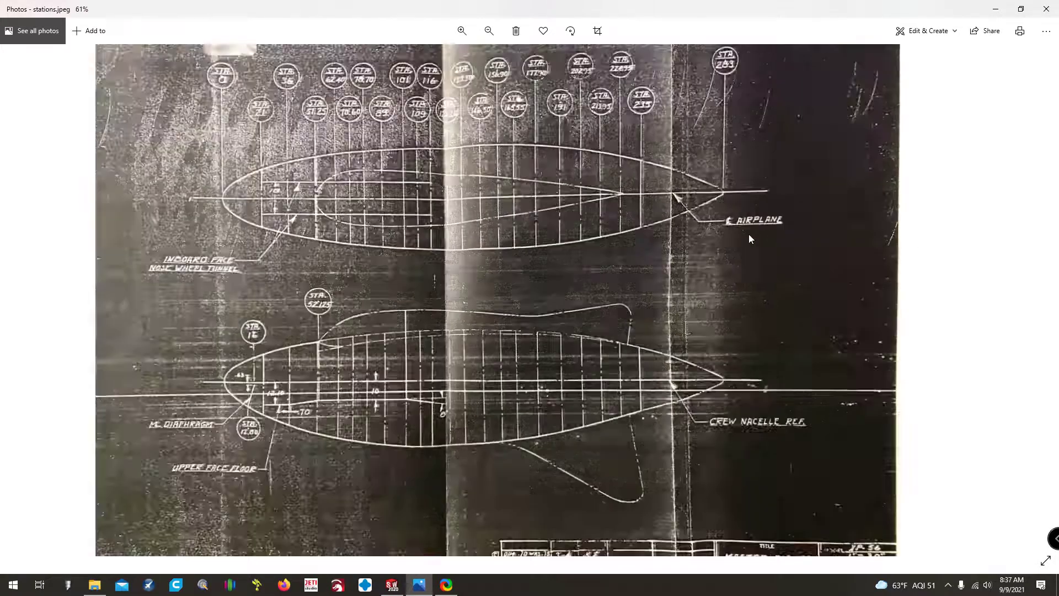
{"action": "scroll", "coordinate": [749, 234], "scroll_direction": "down", "scroll_amount": 3}
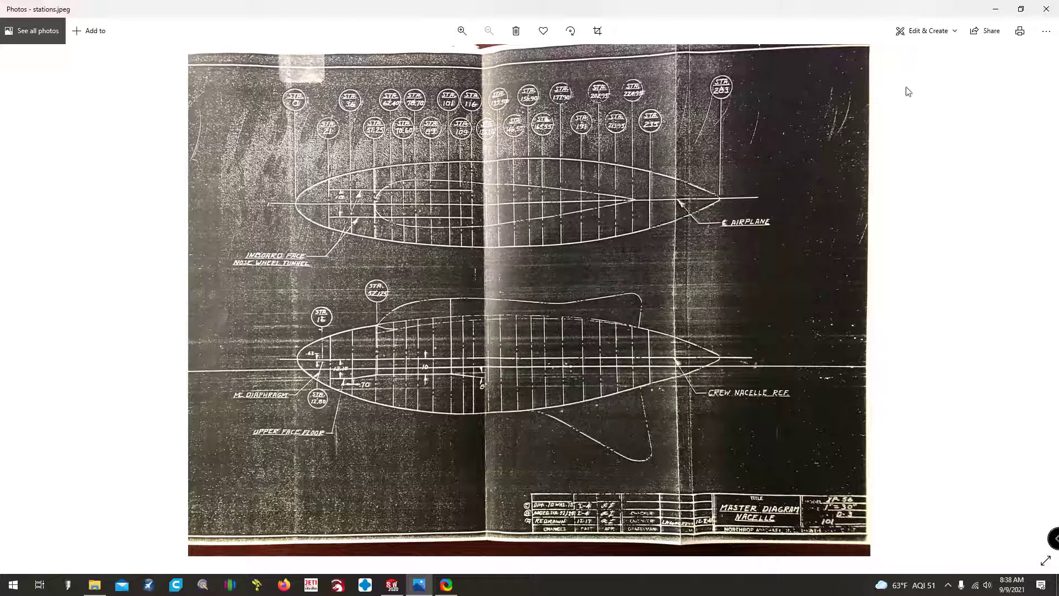
Open the Station Dimensions 1 scan from the Original scans folder at full-window size and examine its nacelle station table
{"action": "left_click", "coordinate": [95, 584]}
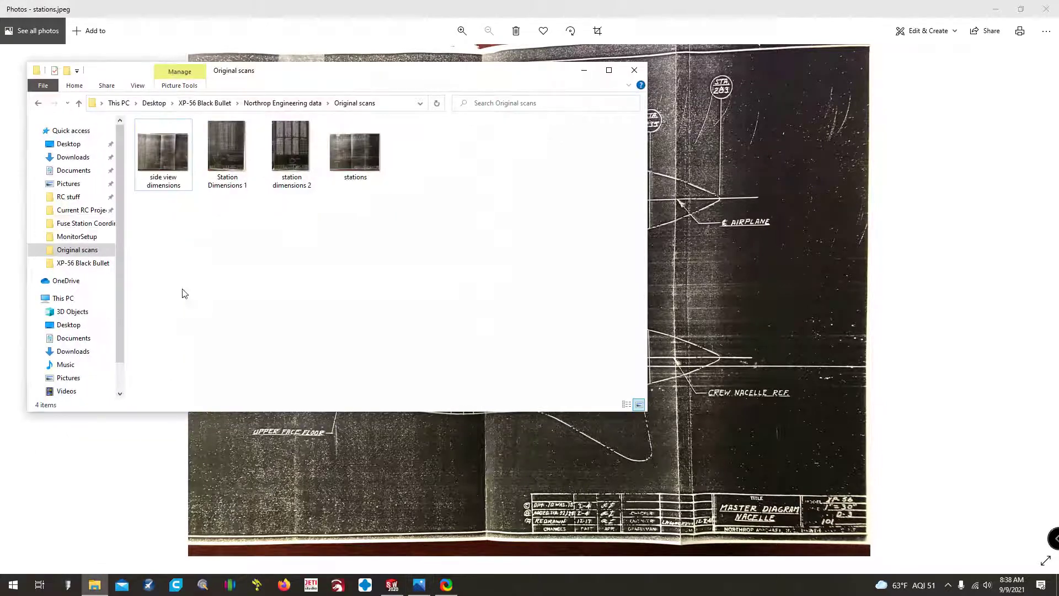
{"action": "double_click", "coordinate": [224, 177]}
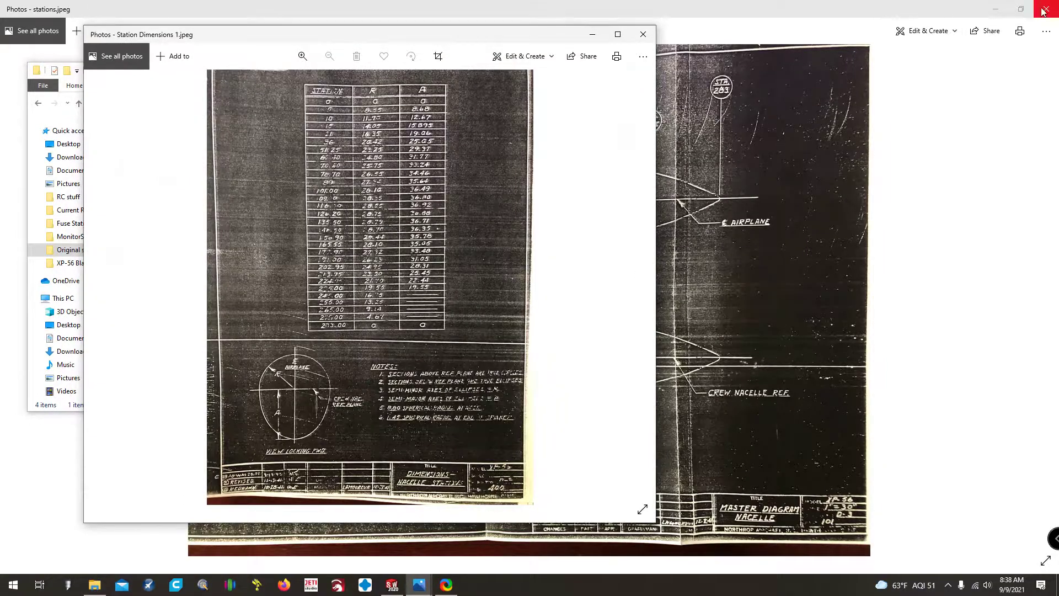
{"action": "left_click", "coordinate": [1046, 9]}
{"action": "left_click", "coordinate": [618, 34]}
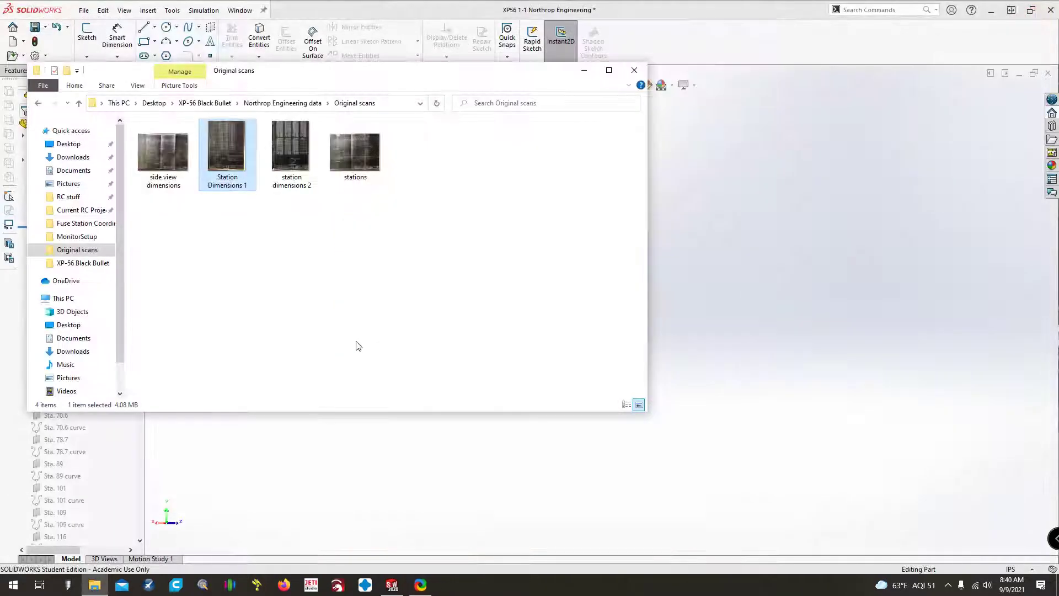
Examine the elliptical section coordinates in the station dimensions 2 scan against the stations drawing, and return to SOLIDWORKS
{"action": "double_click", "coordinate": [291, 152]}
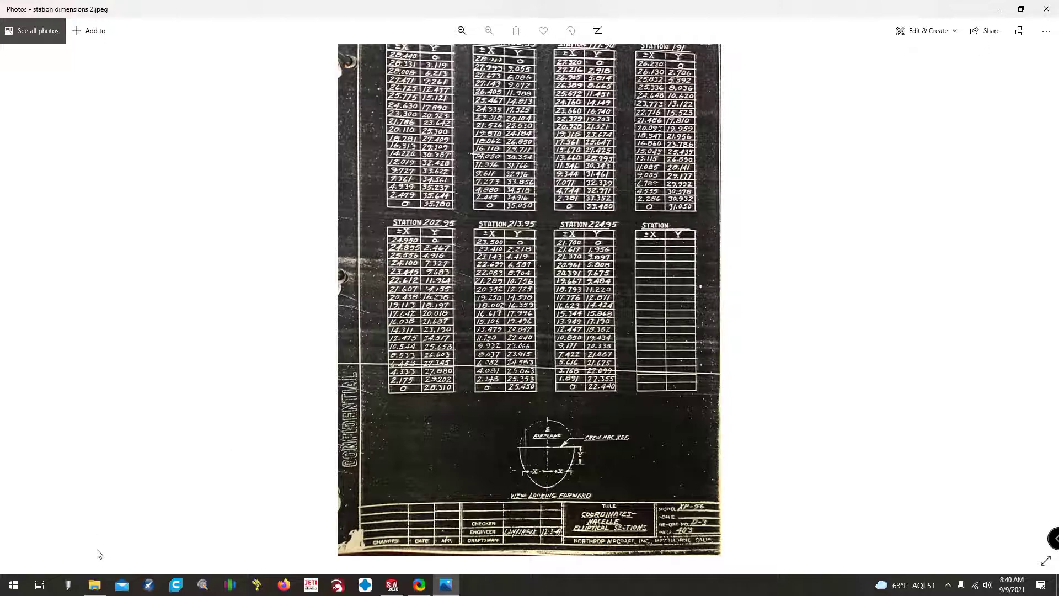
{"action": "left_click", "coordinate": [95, 585]}
{"action": "double_click", "coordinate": [356, 153]}
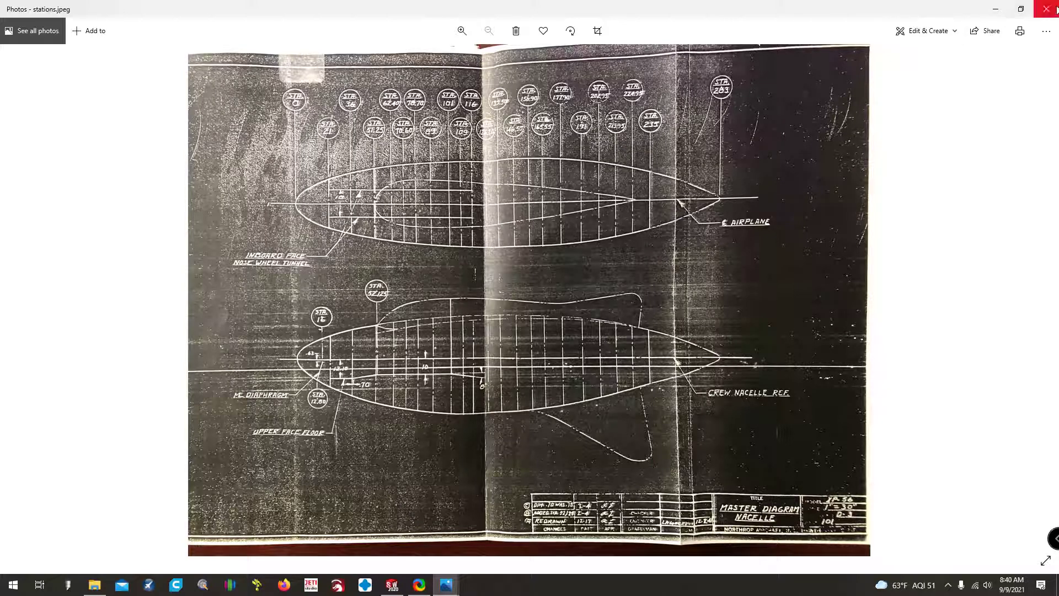
{"action": "left_click", "coordinate": [1047, 10]}
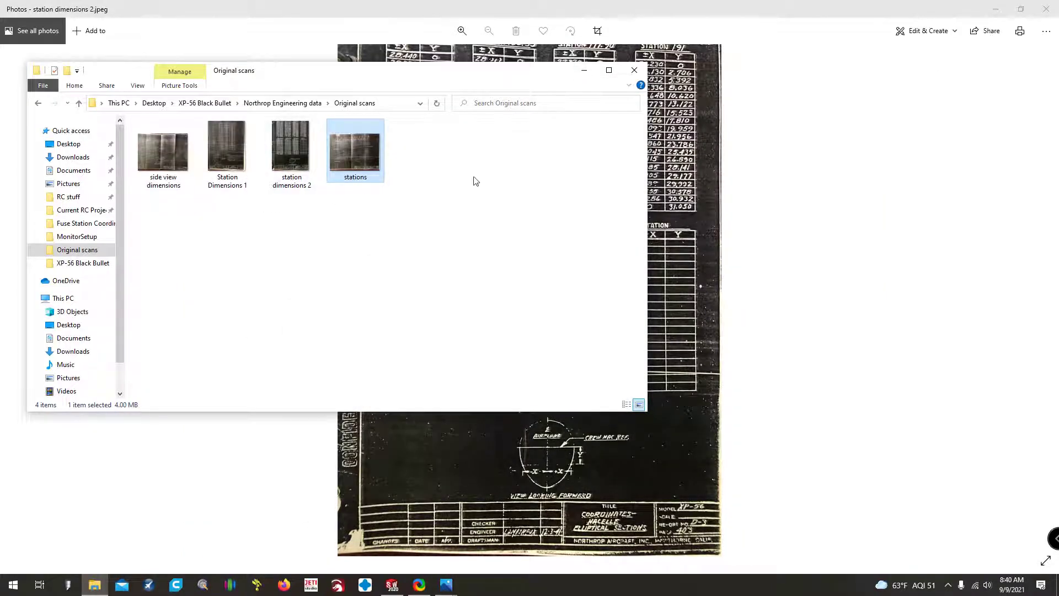
{"action": "left_click", "coordinate": [585, 70]}
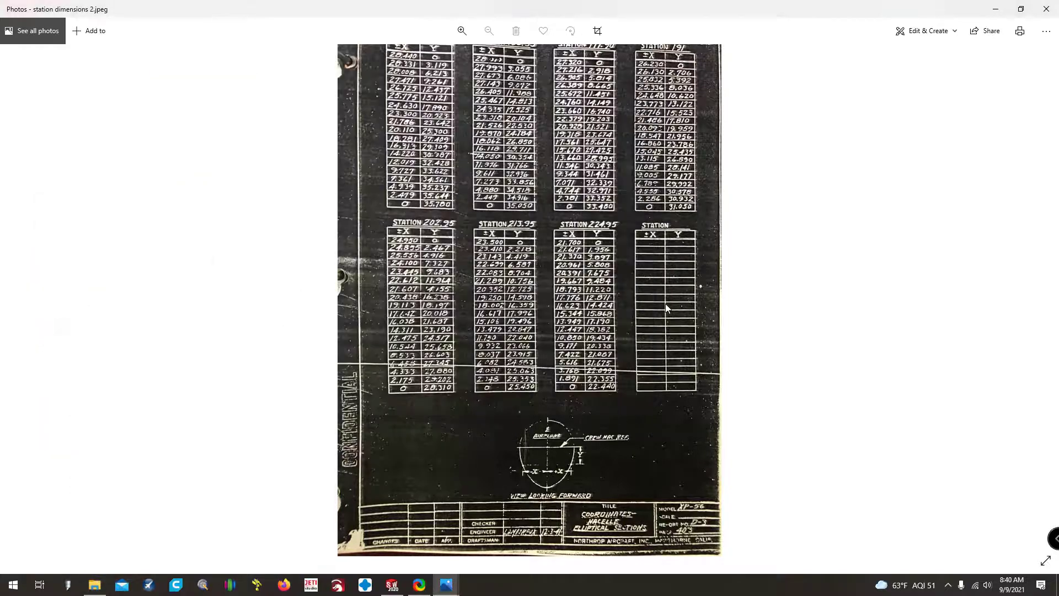
{"action": "left_click", "coordinate": [996, 9]}
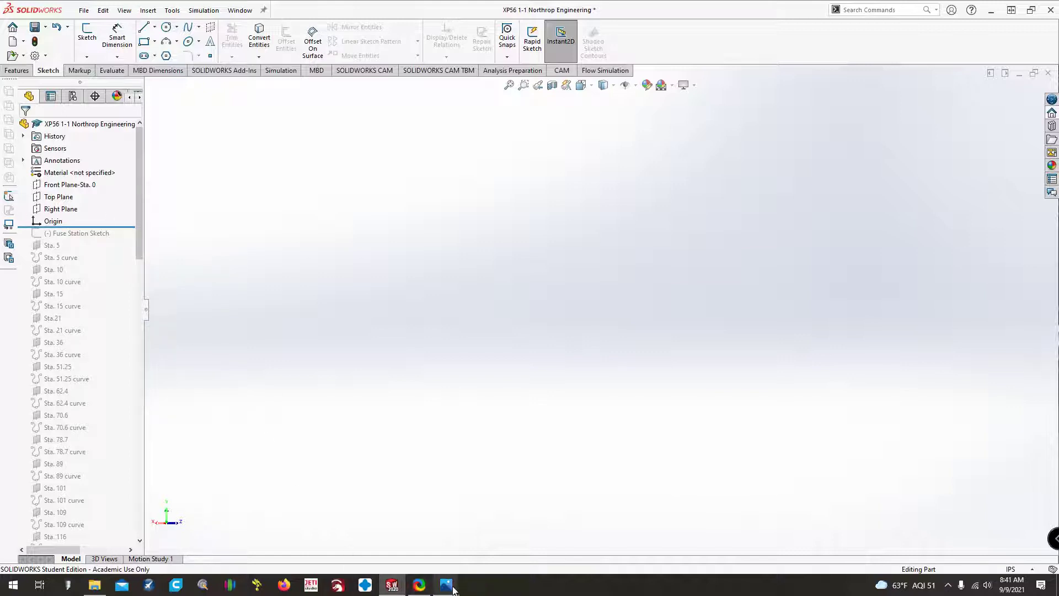
Recheck the station layout in stations.jpeg, reduce its window size, and go back to the SOLIDWORKS model
{"action": "mouse_move", "coordinate": [447, 585]}
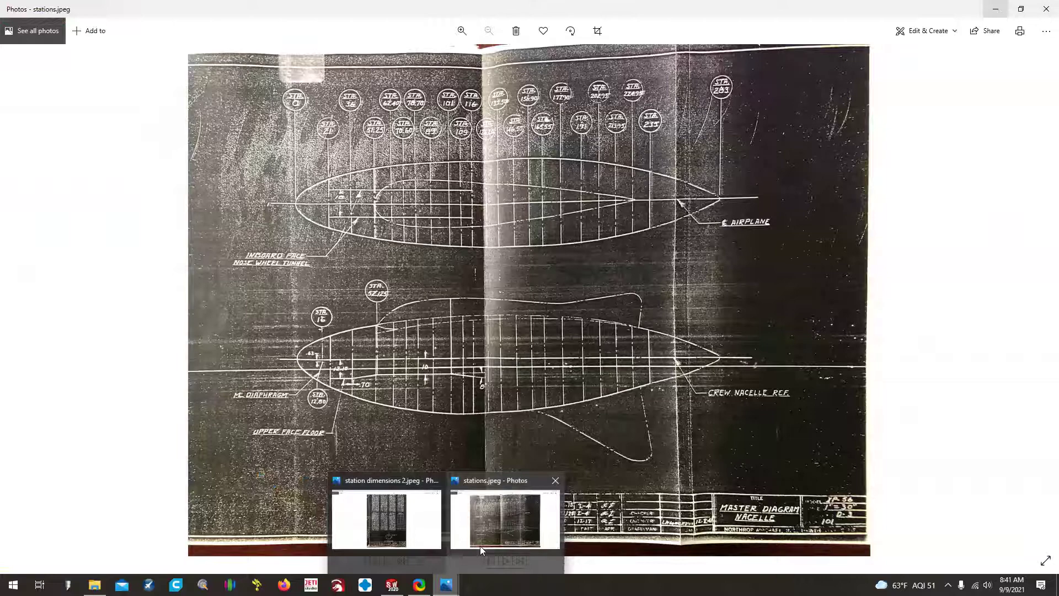
{"action": "left_click", "coordinate": [480, 545]}
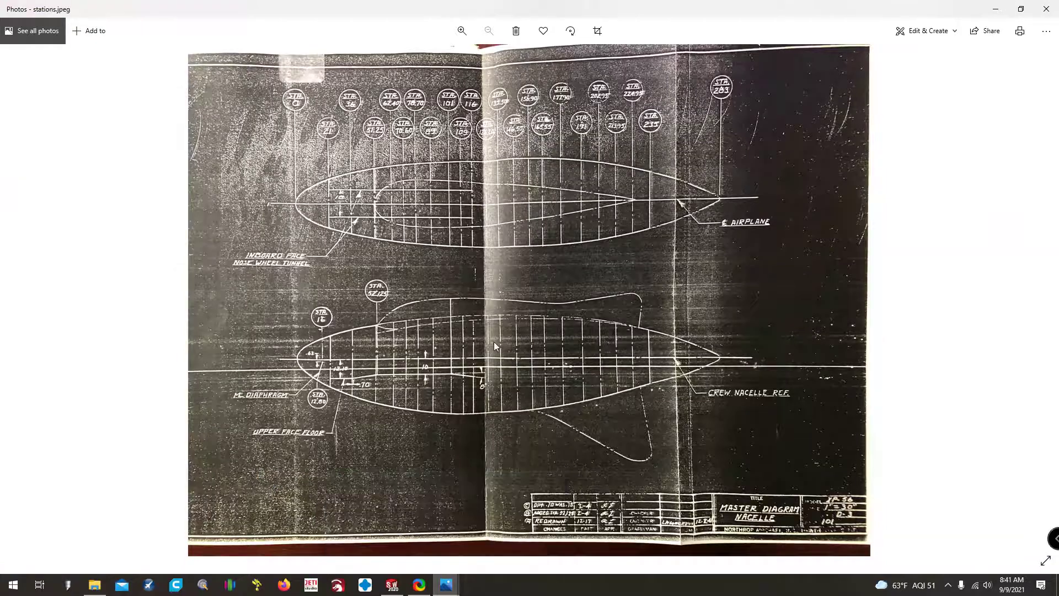
{"action": "left_click", "coordinate": [1022, 9]}
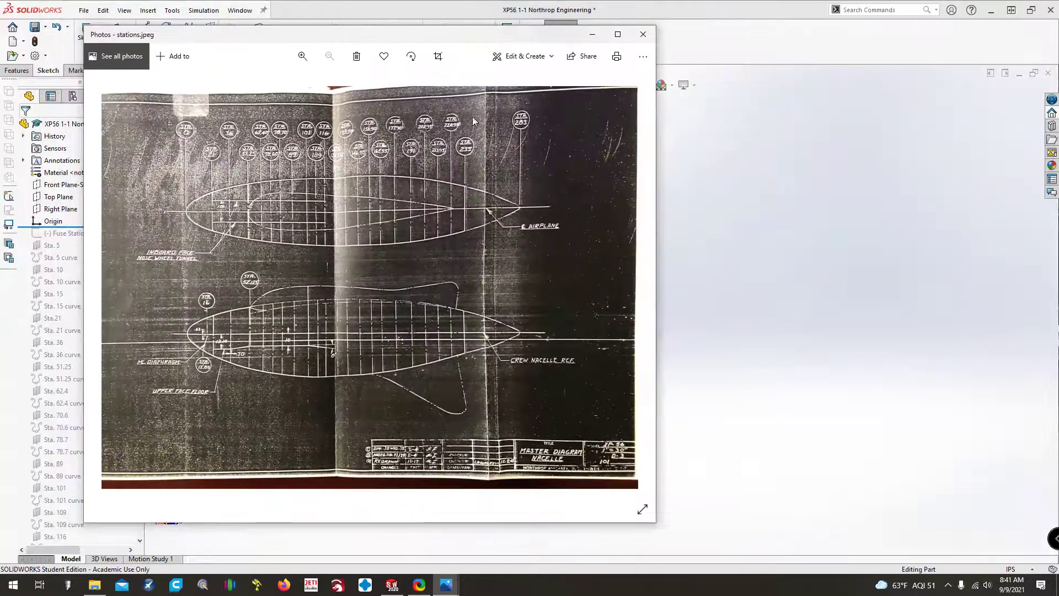
{"action": "left_click", "coordinate": [592, 34]}
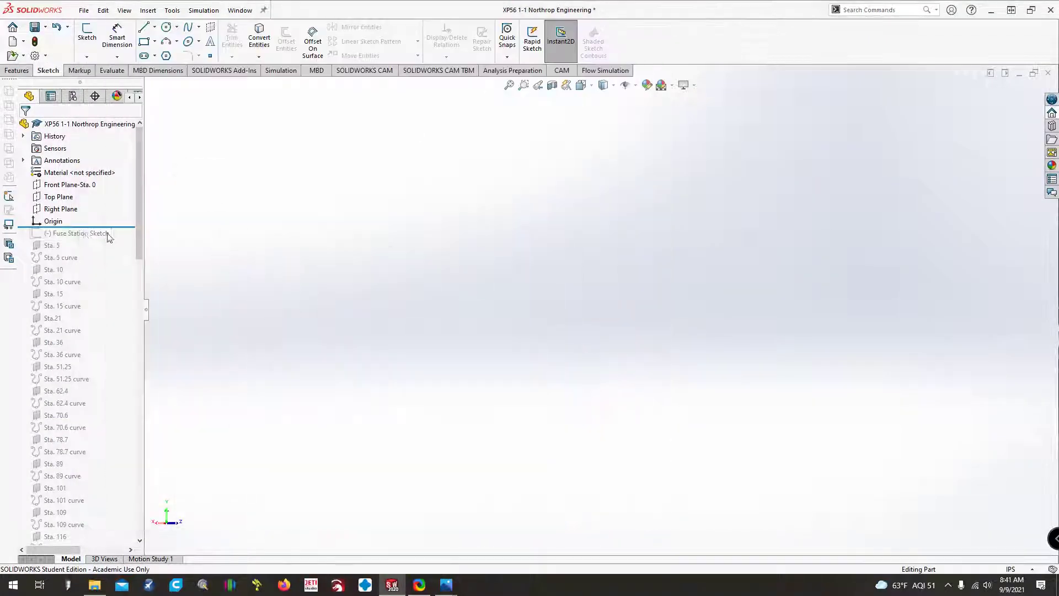
Roll the part's feature history forward to just after the Fuse Station Sketch and fit the sketch in view
{"action": "left_click", "coordinate": [130, 226]}
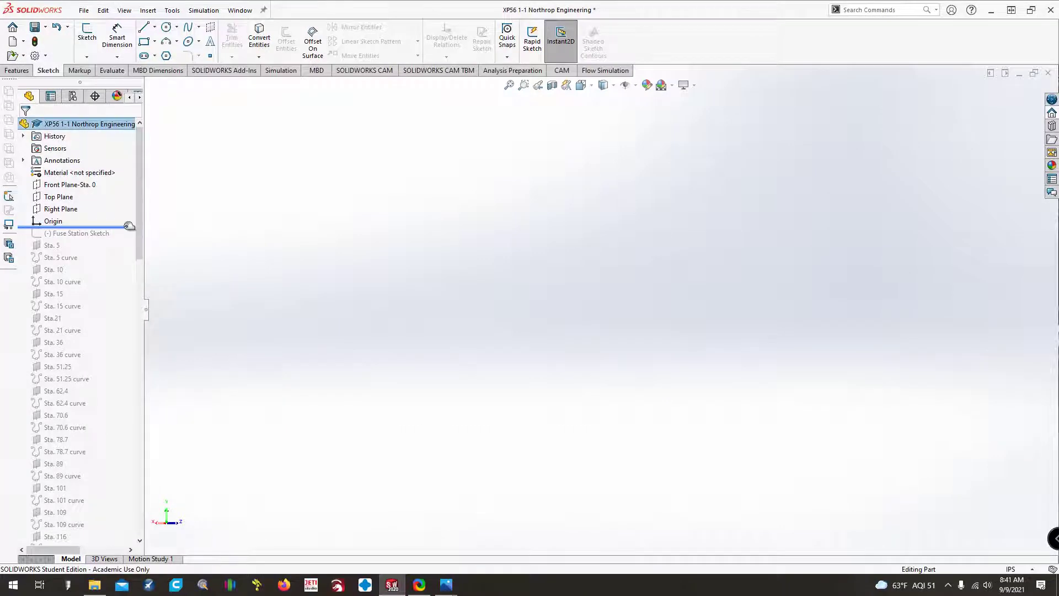
{"action": "left_click_drag", "start_coordinate": [128, 226], "coordinate": [127, 237]}
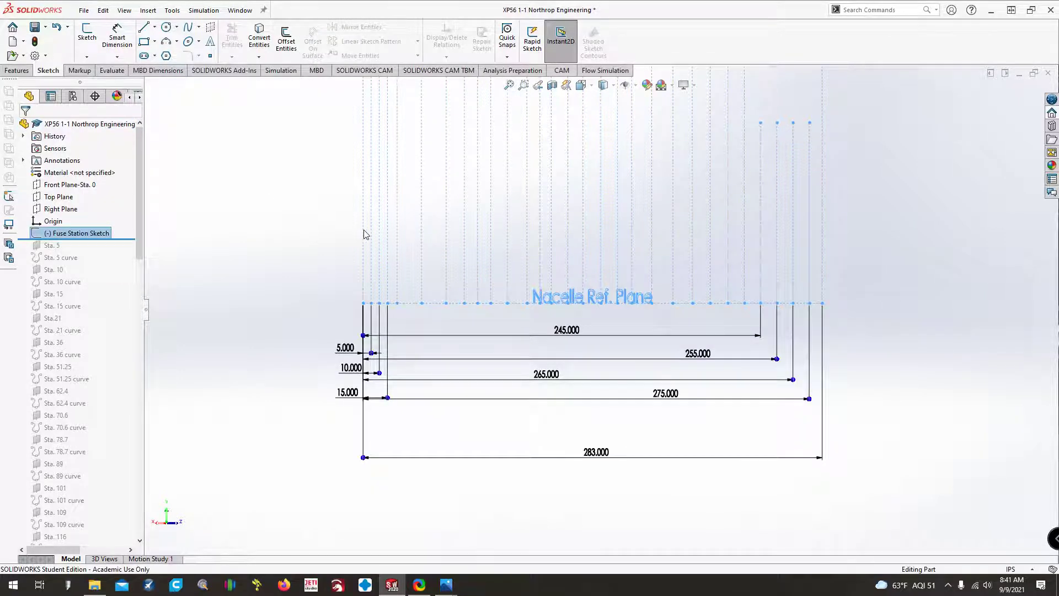
{"action": "key", "text": "f"}
{"action": "scroll", "coordinate": [342, 231], "scroll_direction": "down", "scroll_amount": 2}
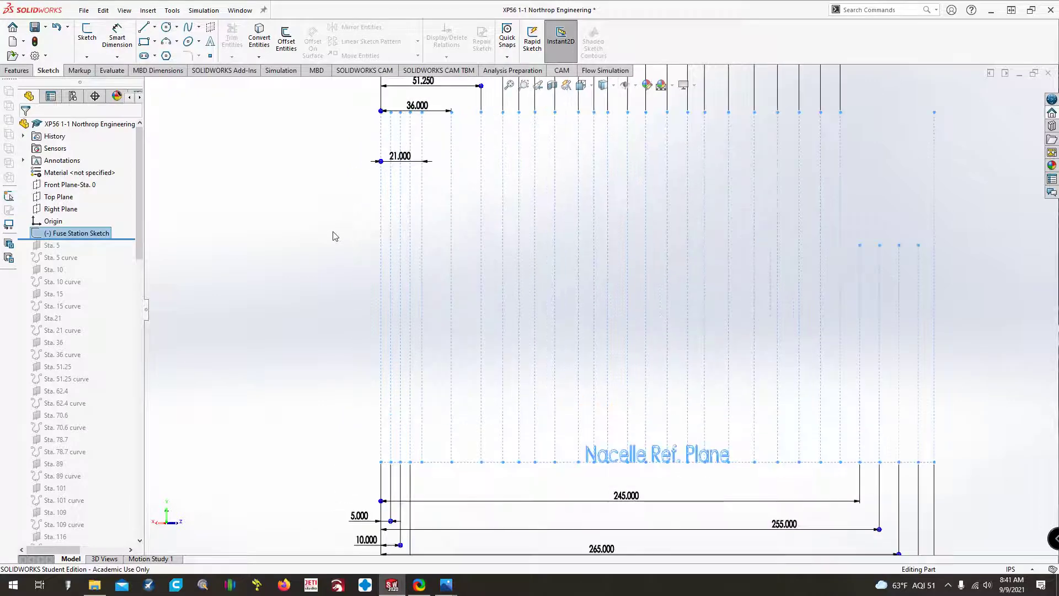
{"action": "key", "text": "f"}
{"action": "key", "text": "f"}
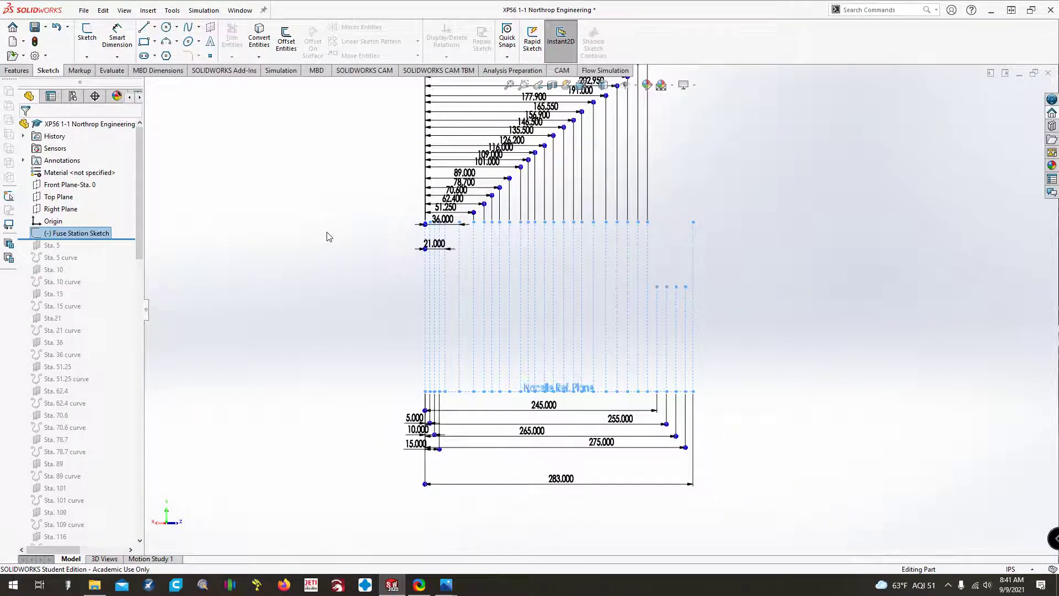
{"action": "key", "text": "f"}
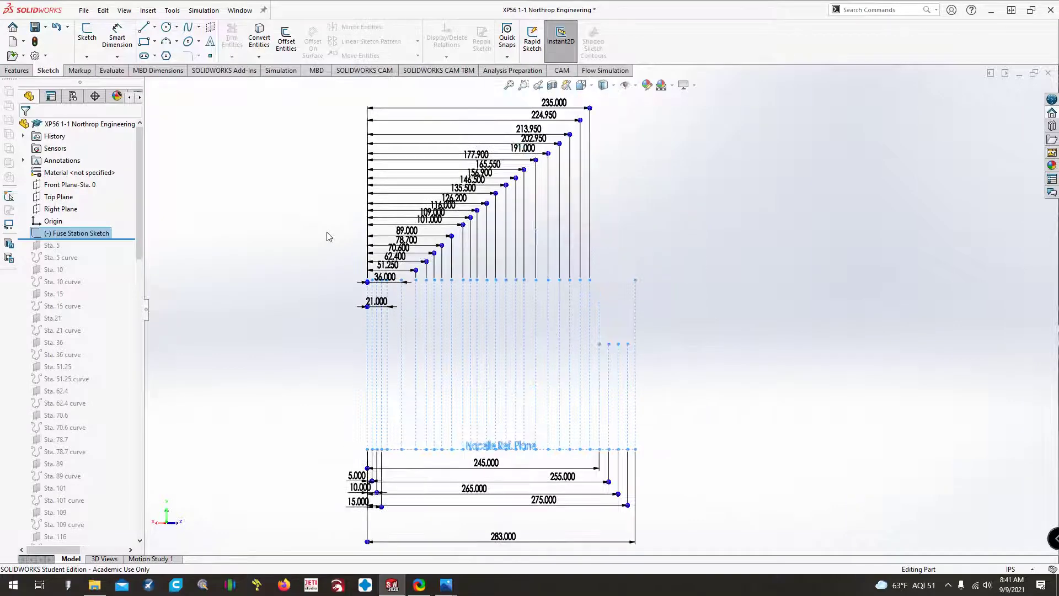
Open the Fuse Station Sketch for editing
{"action": "right_click", "coordinate": [67, 232]}
{"action": "left_click", "coordinate": [78, 226]}
{"action": "right_click", "coordinate": [79, 229]}
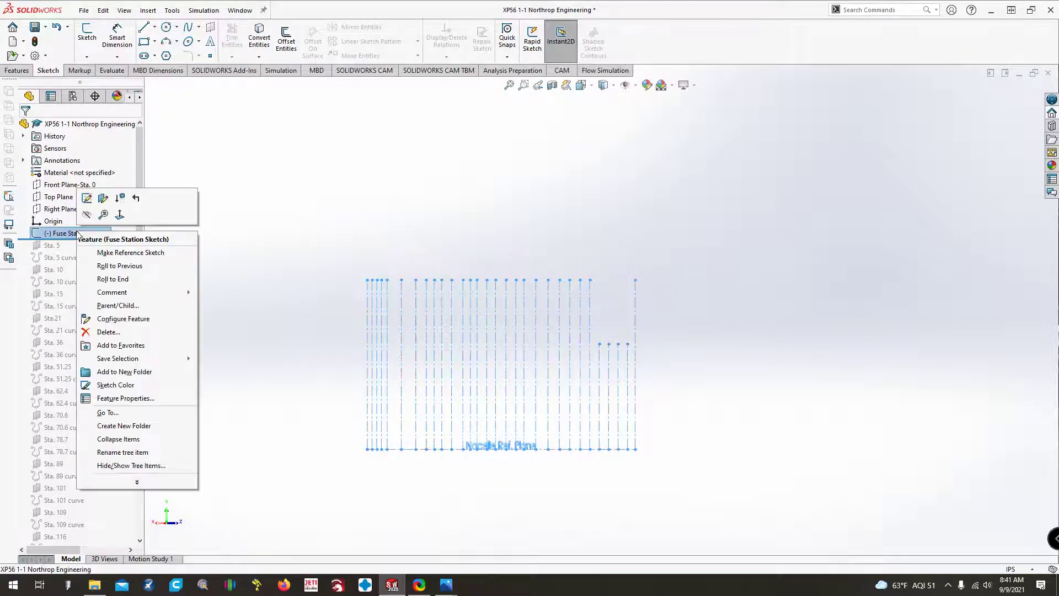
{"action": "left_click", "coordinate": [86, 203]}
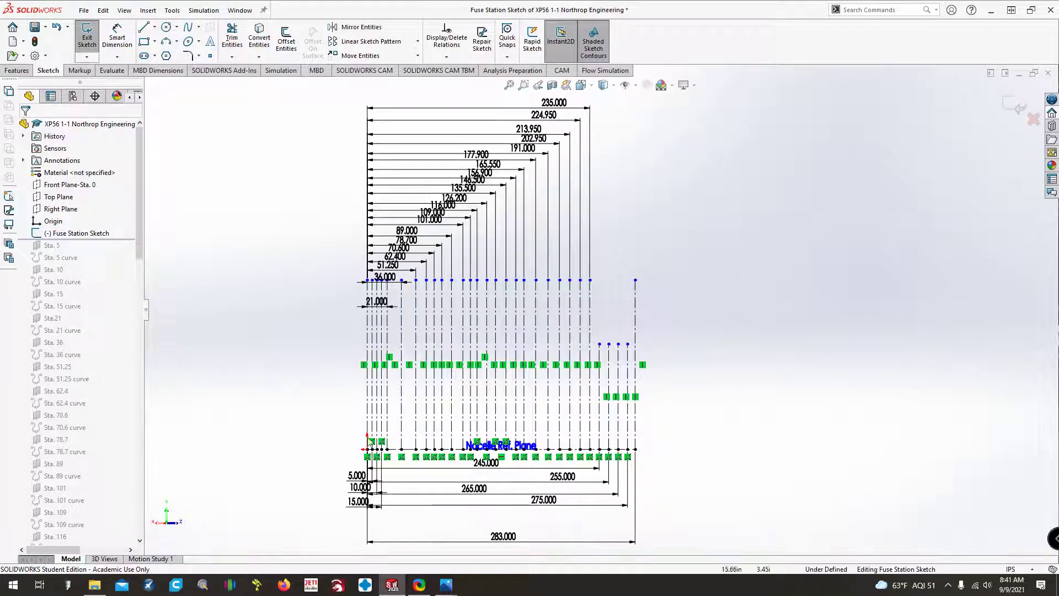
Examine the station lines and their distance dimensions above and below the Nacelle Ref. Plane line
{"action": "scroll", "coordinate": [426, 431], "scroll_direction": "down", "scroll_amount": 3}
{"action": "scroll", "coordinate": [425, 431], "scroll_direction": "up", "scroll_amount": 3}
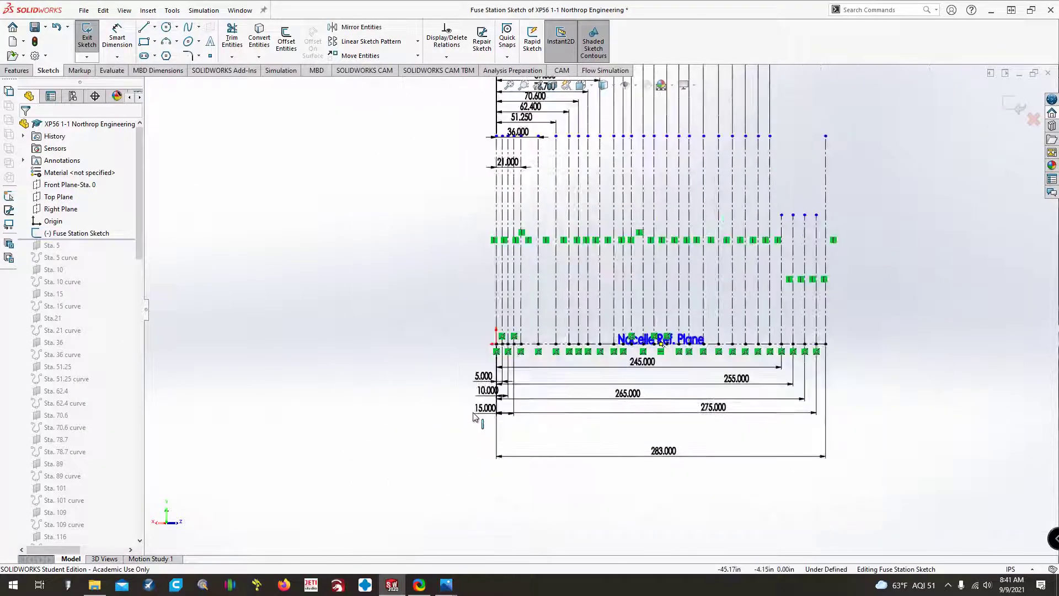
{"action": "middle_click_drag", "start_coordinate": [529, 345], "coordinate": [471, 403], "text": "ctrl"}
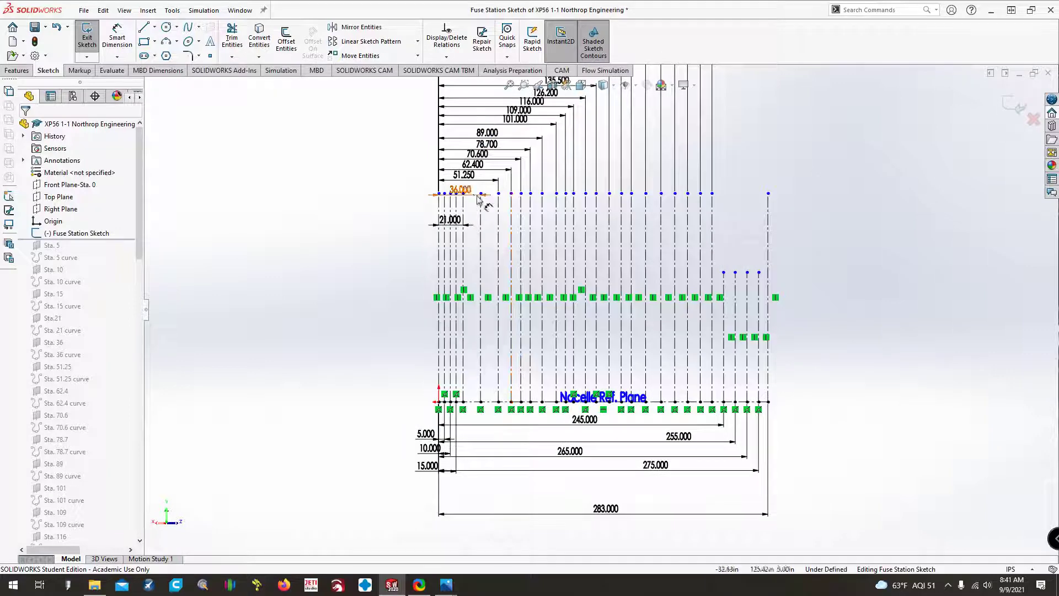
{"action": "key", "text": "ctrl+Down"}
{"action": "key", "text": "ctrl+Down"}
{"action": "key", "text": "ctrl+Down"}
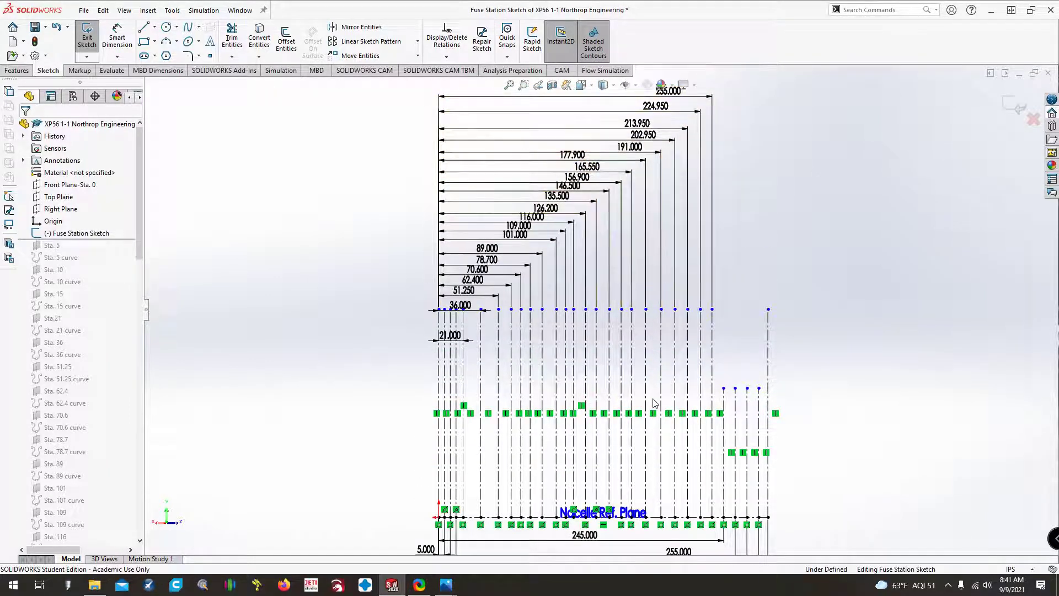
{"action": "key", "text": "ctrl+Up"}
{"action": "key", "text": "ctrl+Up"}
{"action": "key", "text": "ctrl+Up"}
{"action": "key", "text": "ctrl+Up"}
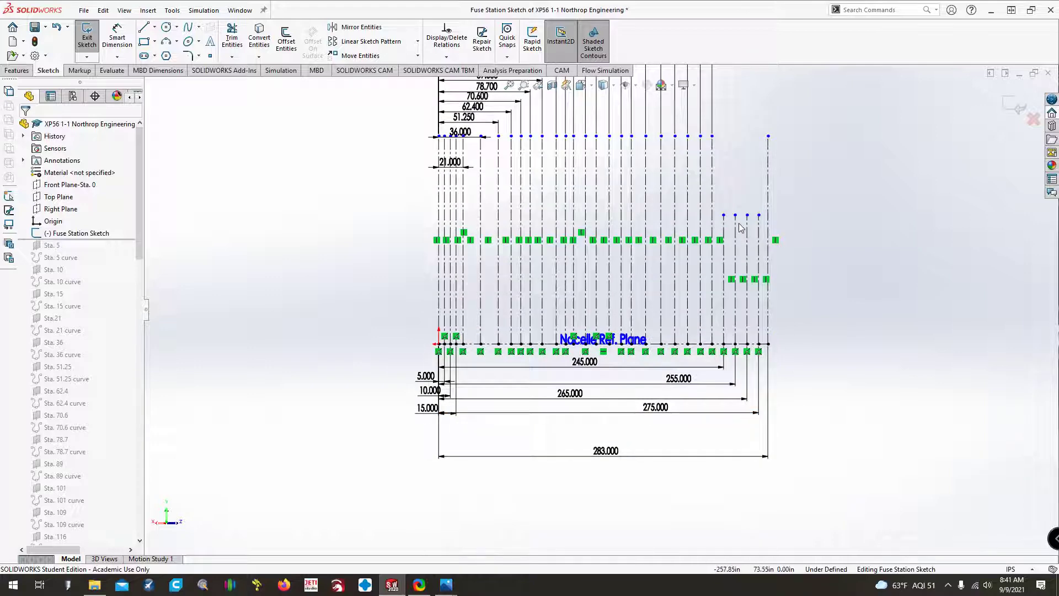
Place the stations.jpeg drawing beside the sketch to compare the station locations
{"action": "mouse_move", "coordinate": [448, 585]}
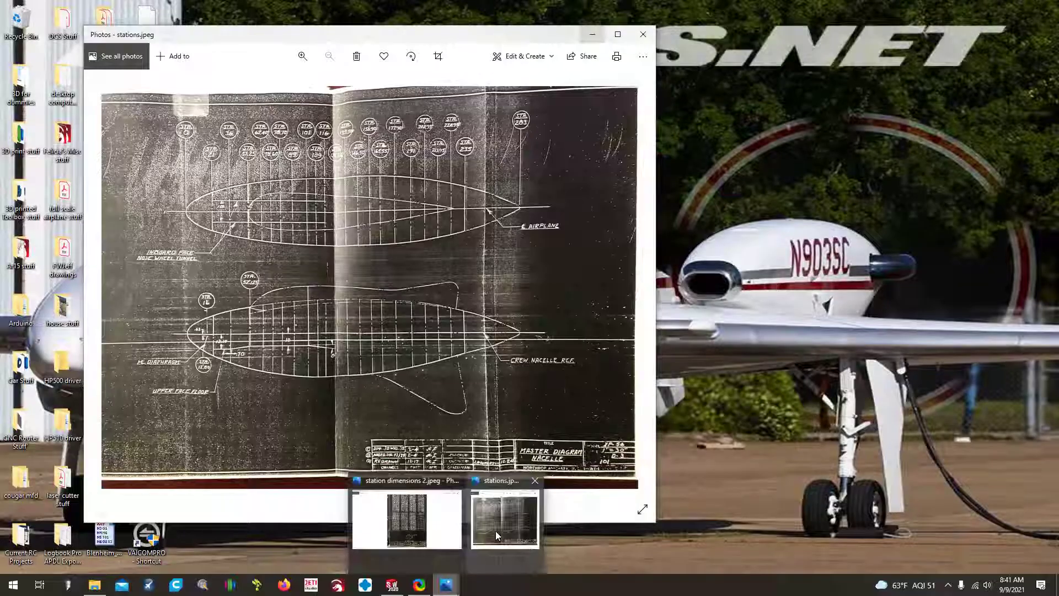
{"action": "left_click", "coordinate": [504, 511]}
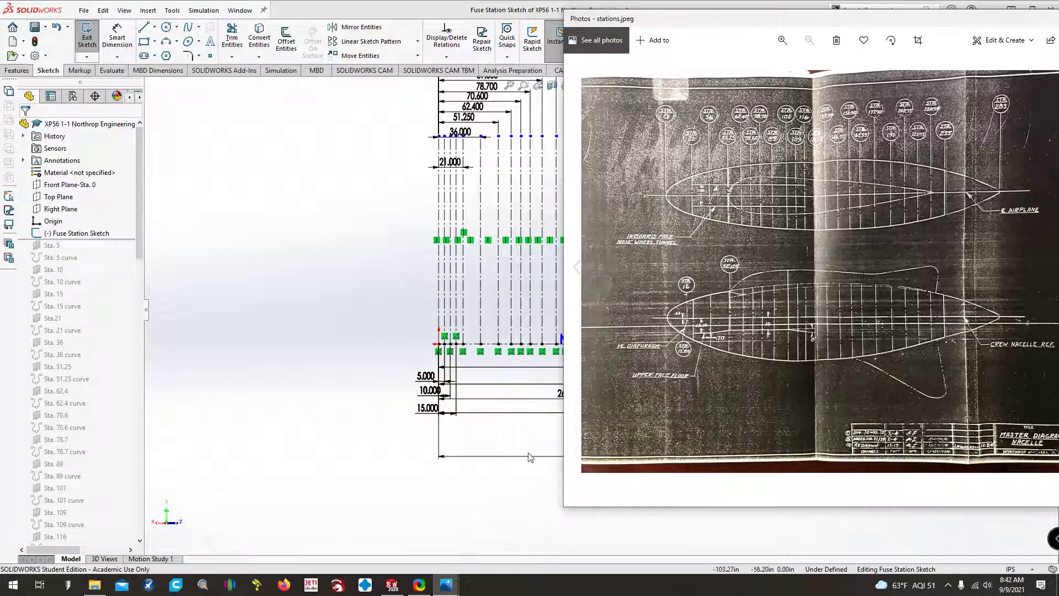
{"action": "mouse_move", "coordinate": [446, 585]}
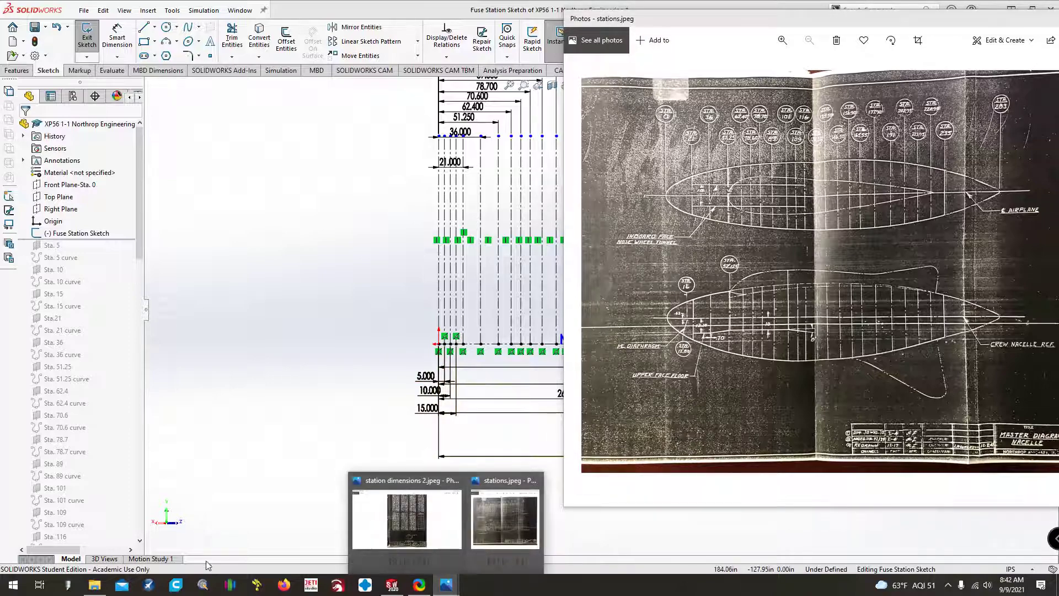
Check the station table in the Station Dimensions 1 scan, put away the reference windows, and return to the SOLIDWORKS sketch
{"action": "left_click", "coordinate": [94, 585]}
{"action": "left_click", "coordinate": [237, 137]}
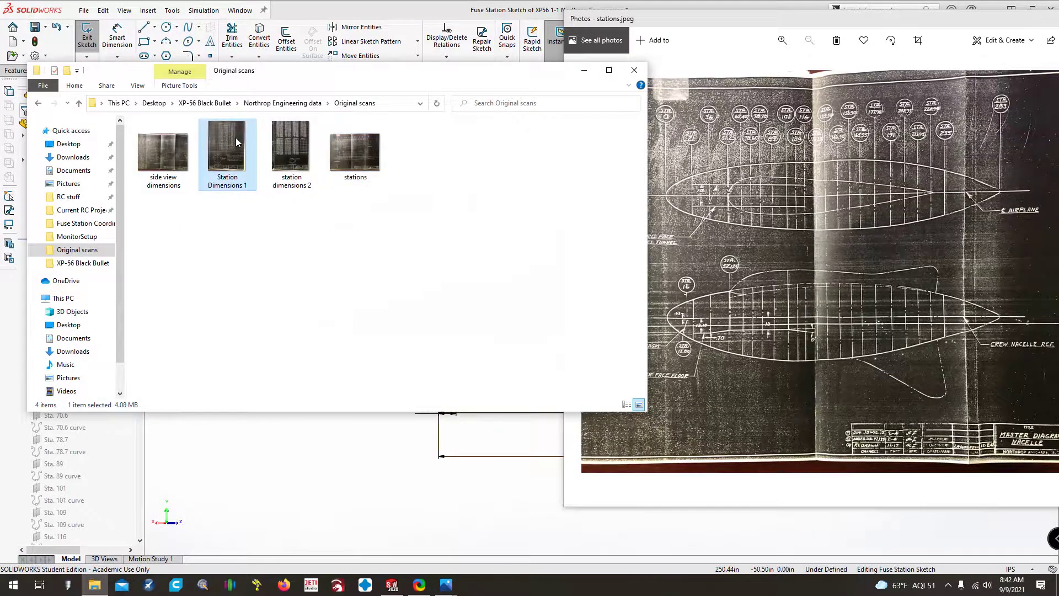
{"action": "double_click", "coordinate": [236, 138]}
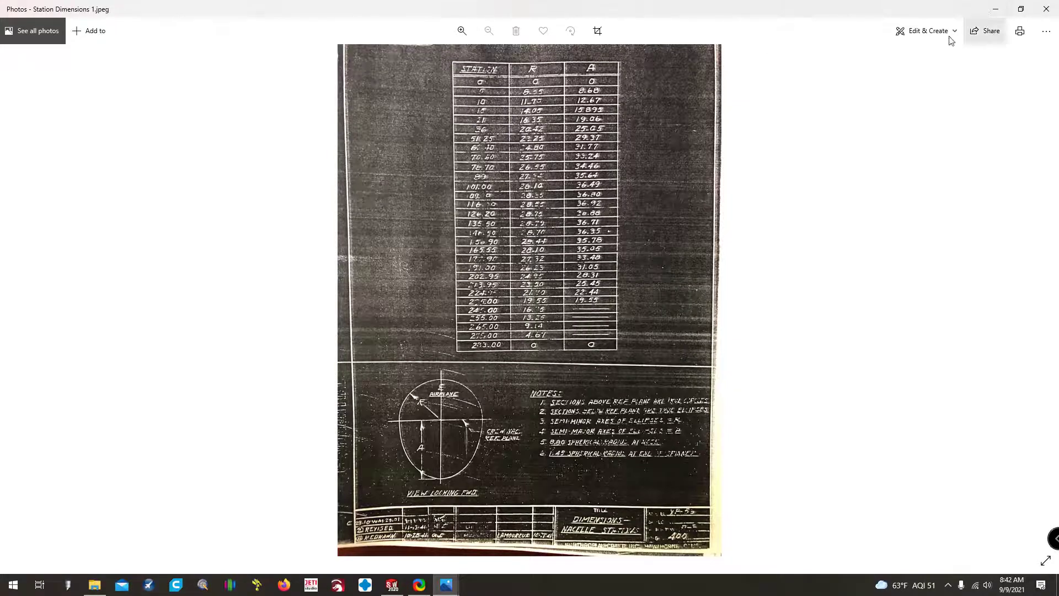
{"action": "left_click", "coordinate": [996, 9]}
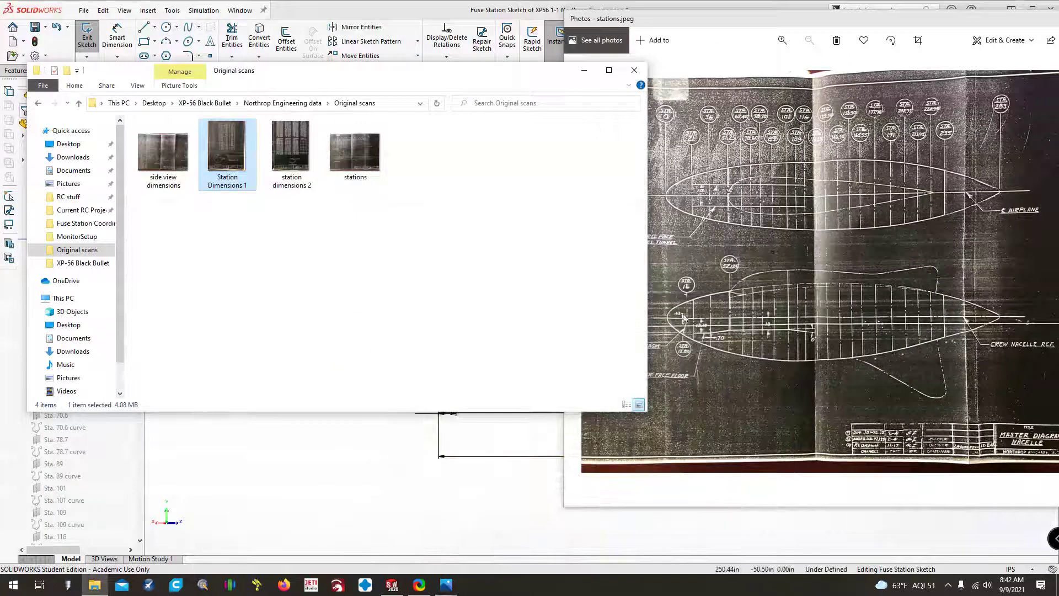
{"action": "left_click_drag", "start_coordinate": [964, 24], "coordinate": [842, 25]}
{"action": "left_click", "coordinate": [950, 20]}
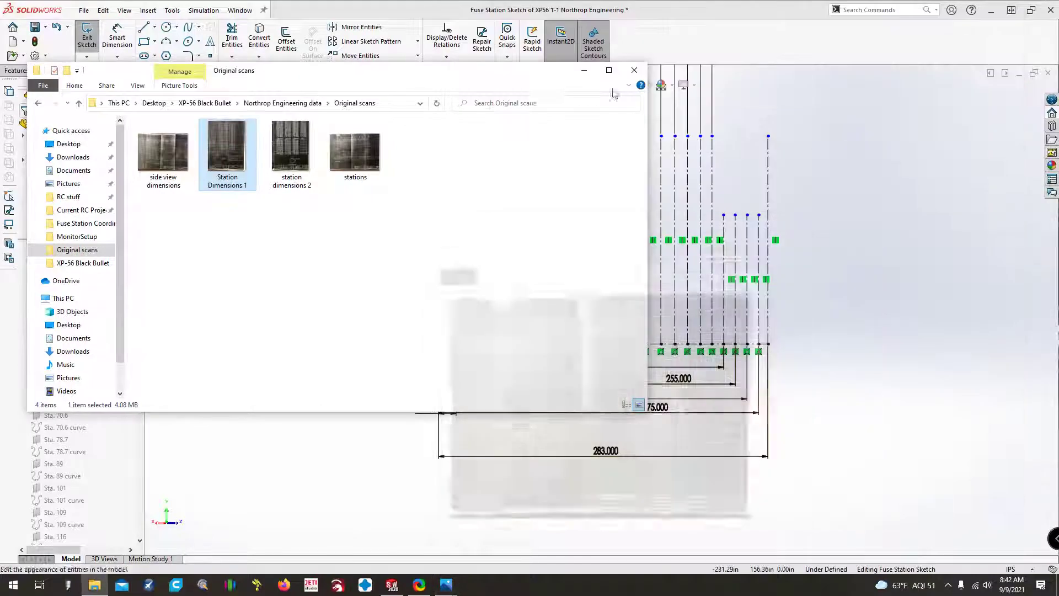
{"action": "left_click", "coordinate": [583, 70]}
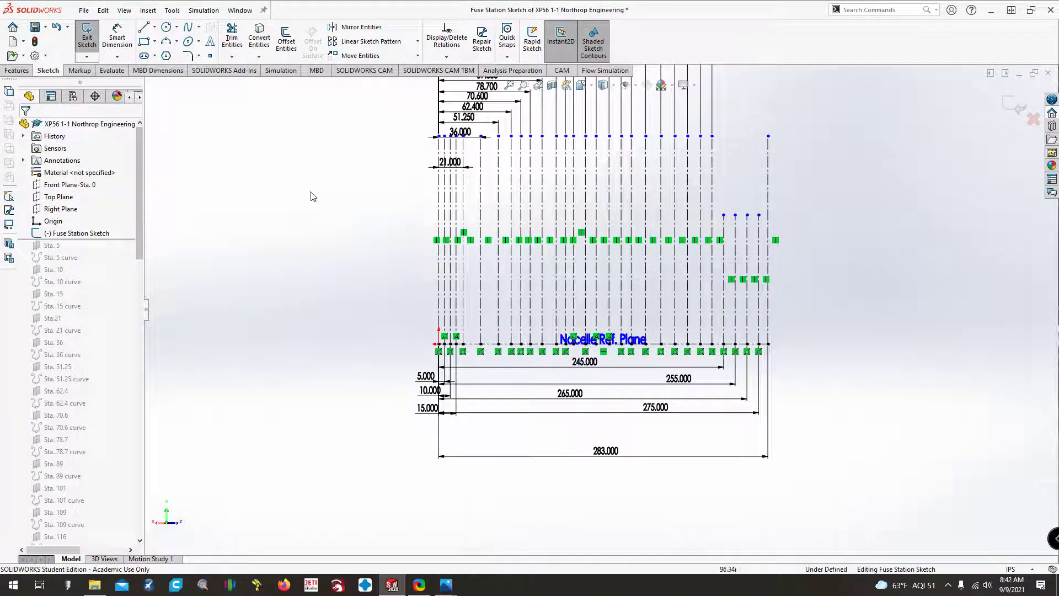
Exit the Fuse Station Sketch and roll the feature history forward to include the Sta. 5 plane, checking Front Plane-Sta. 0 edge-on
{"action": "left_click", "coordinate": [87, 38]}
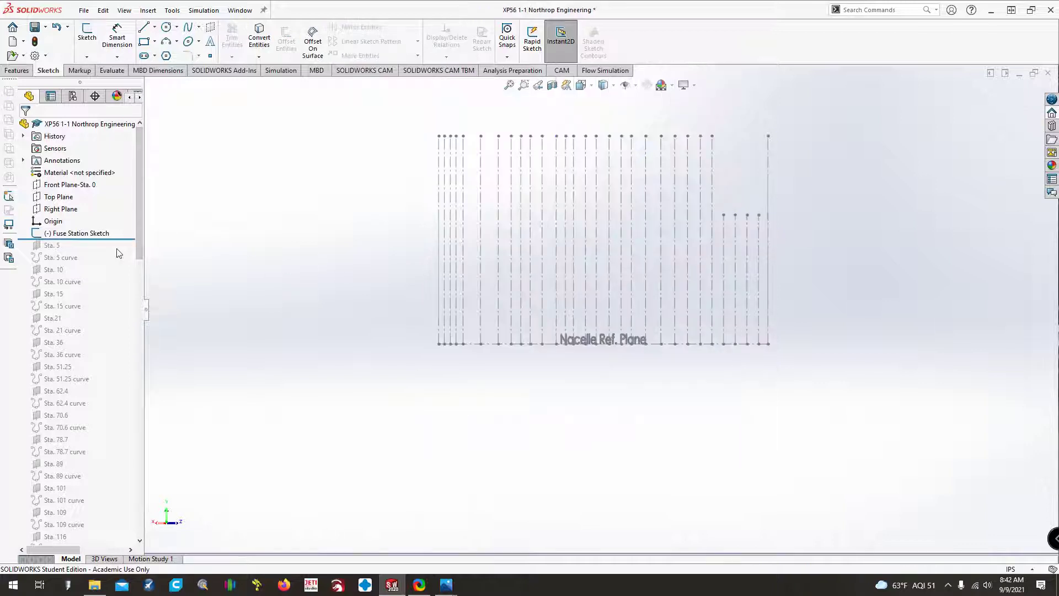
{"action": "left_click_drag", "start_coordinate": [109, 243], "coordinate": [113, 251]}
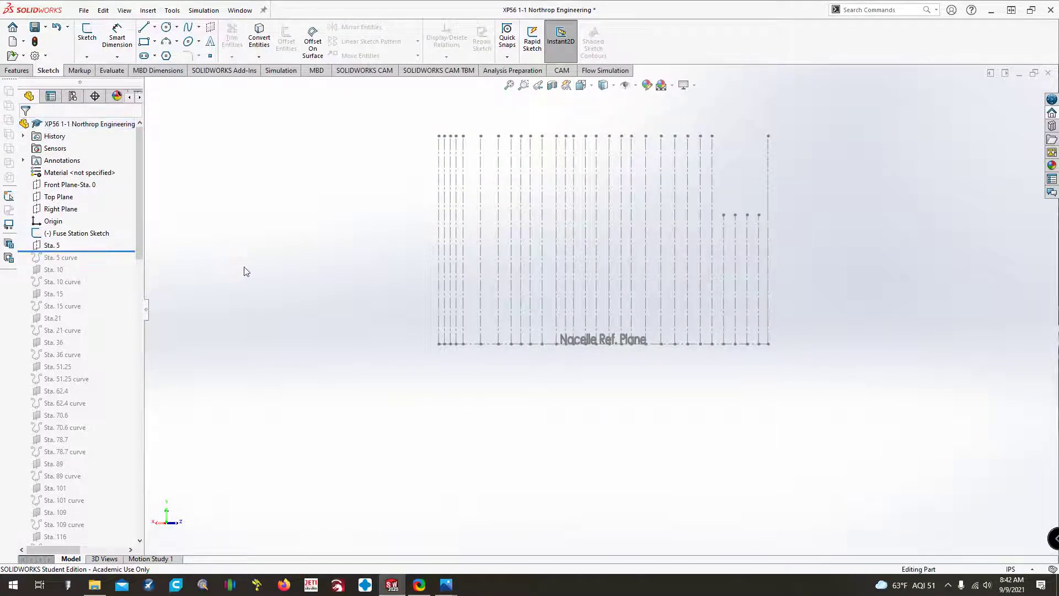
{"action": "left_click", "coordinate": [69, 185]}
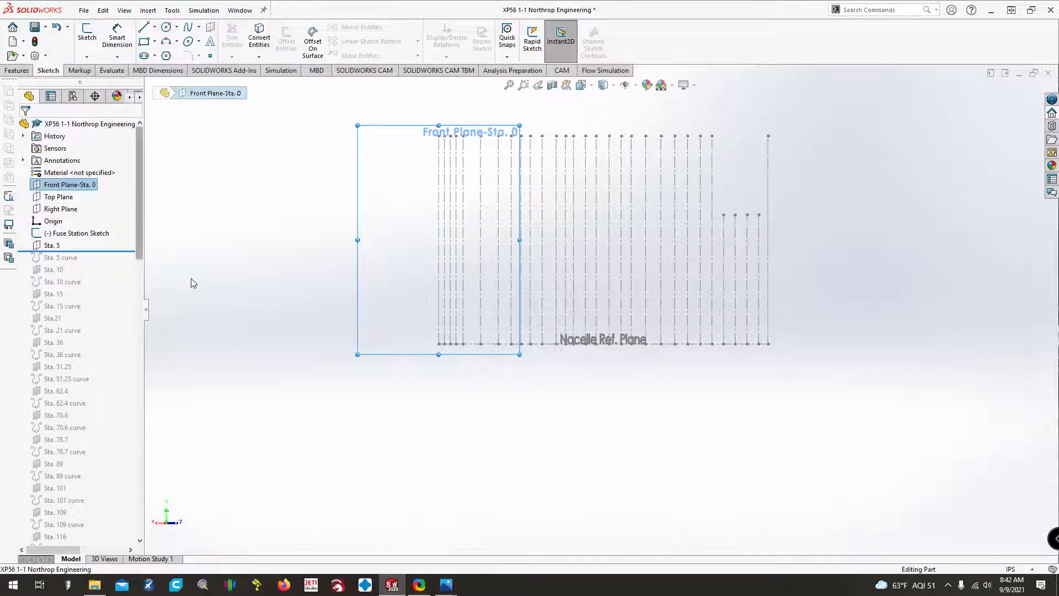
{"action": "key", "text": "ctrl+3"}
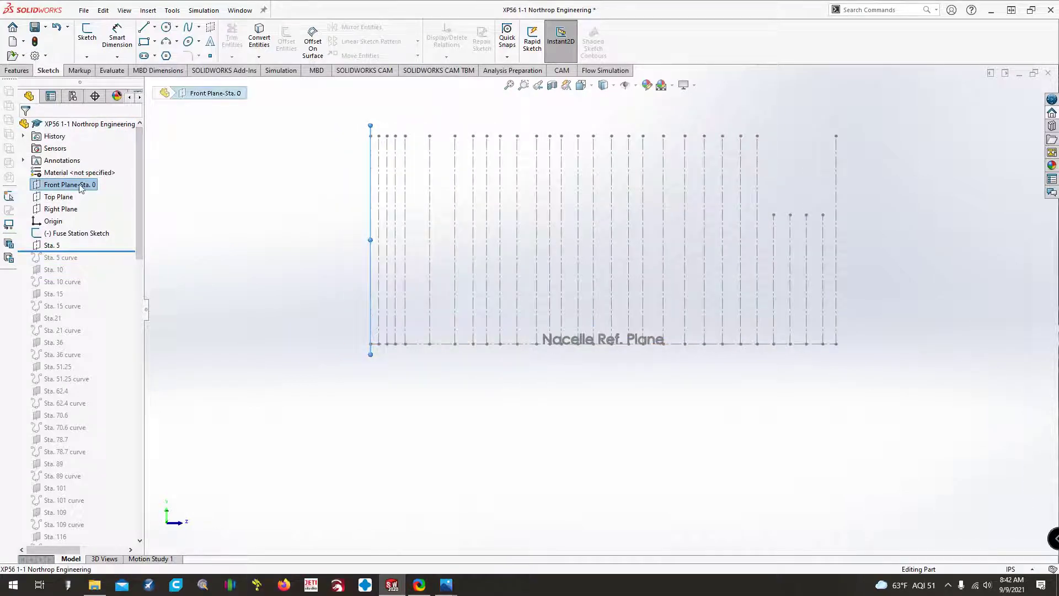
{"action": "left_click", "coordinate": [243, 278]}
Try a reference plane parallel to Front Plane-Sta. 0 and coincident with the first station line behind it, and cancel the command
{"action": "left_click", "coordinate": [17, 72]}
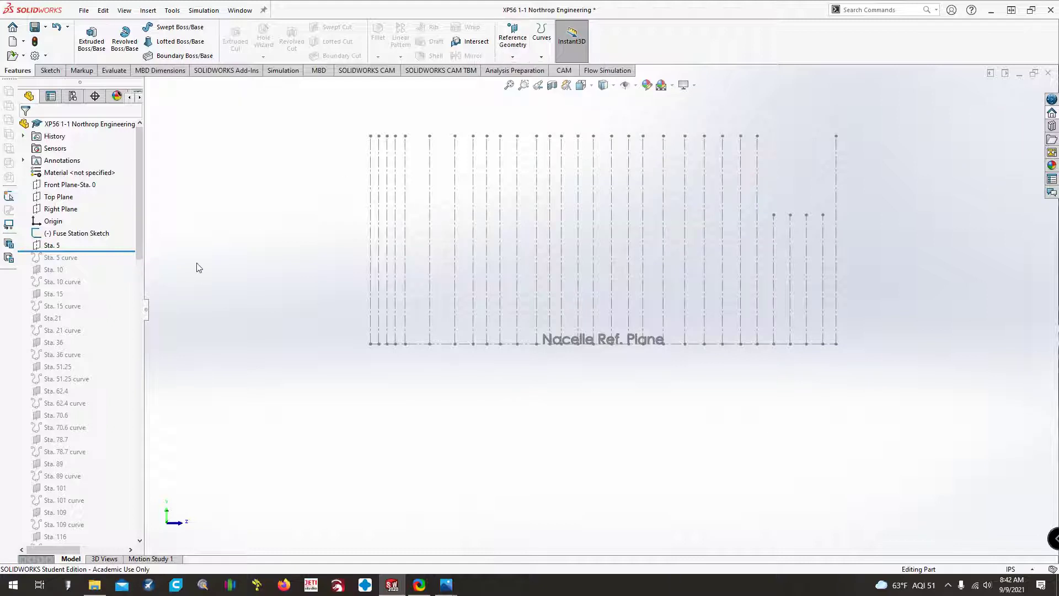
{"action": "left_click", "coordinate": [513, 56]}
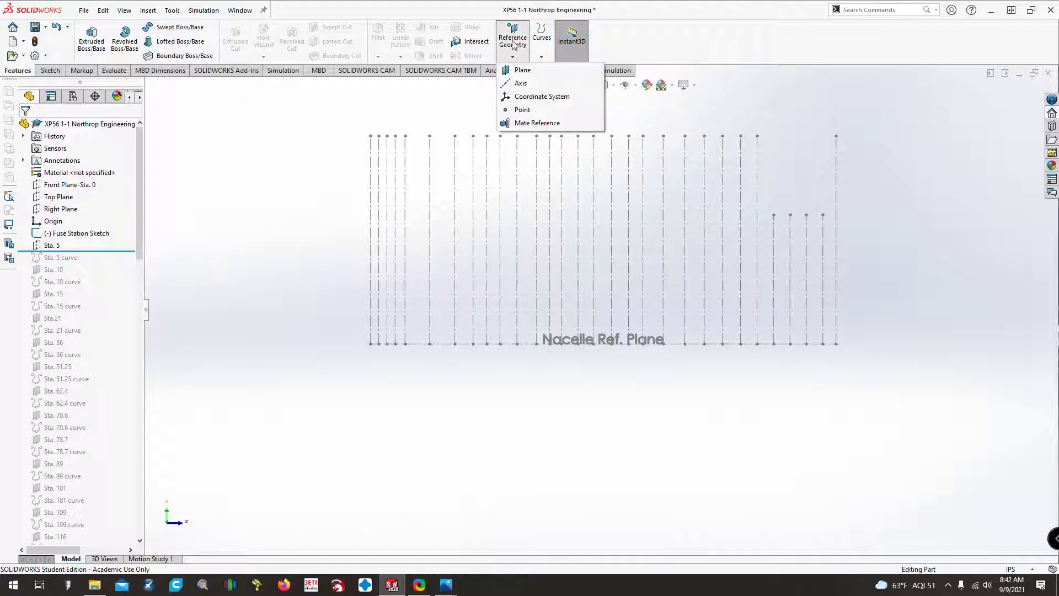
{"action": "left_click", "coordinate": [522, 70]}
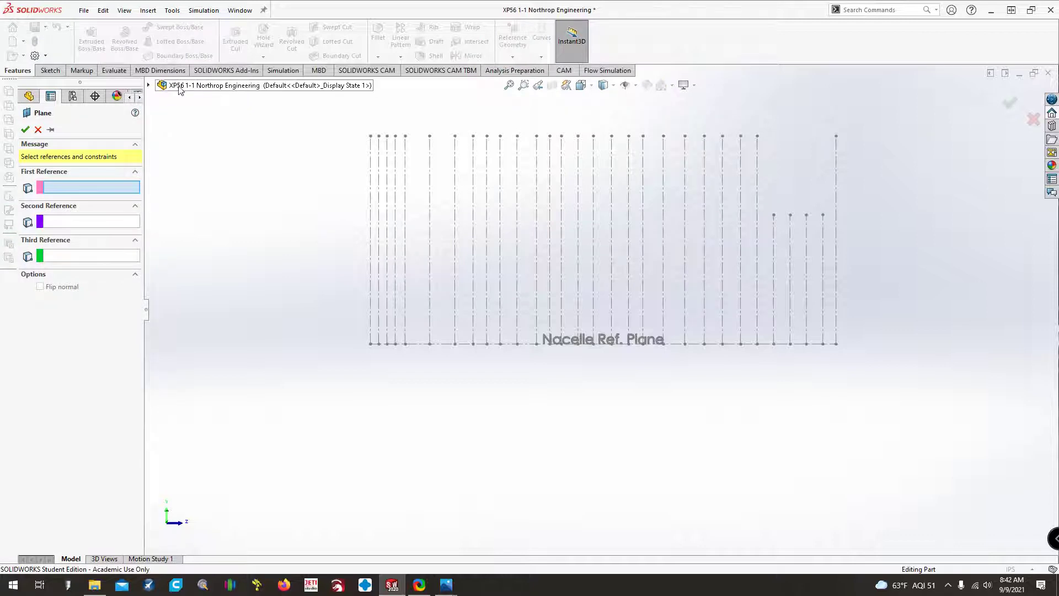
{"action": "left_click", "coordinate": [149, 85]}
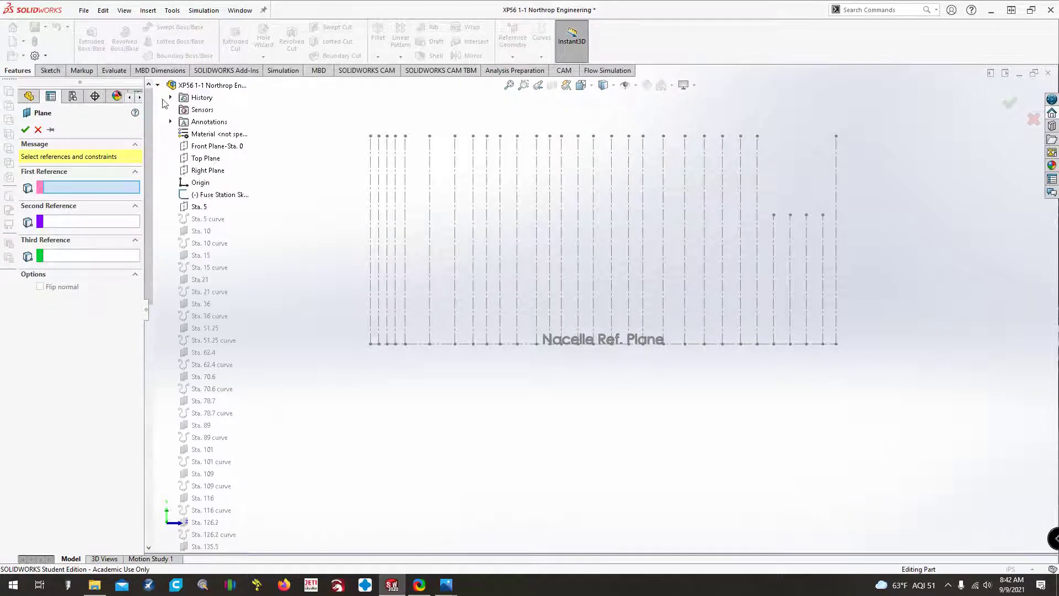
{"action": "left_click", "coordinate": [198, 148]}
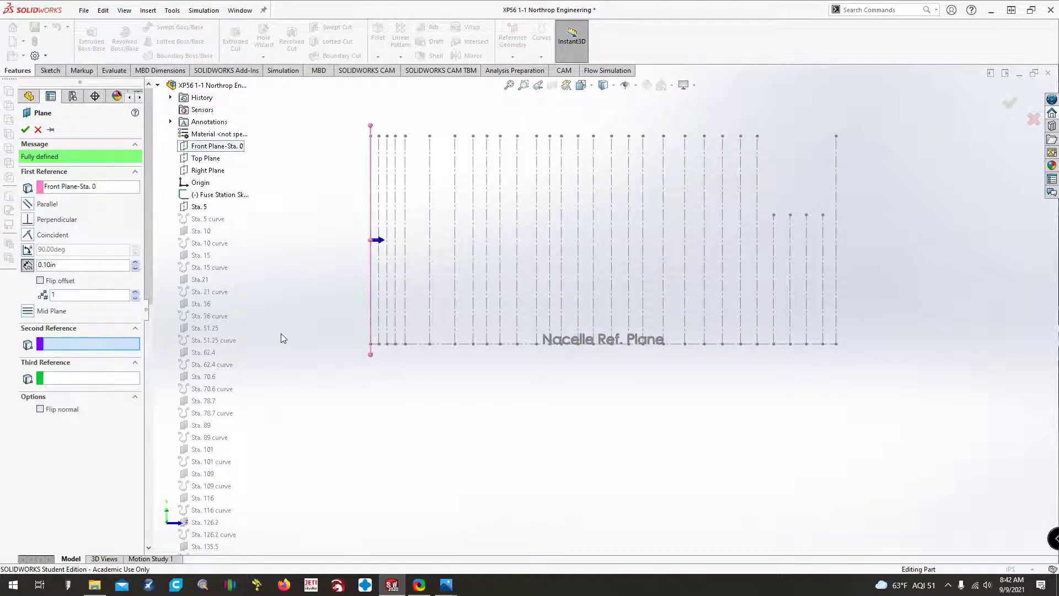
{"action": "left_click", "coordinate": [30, 206]}
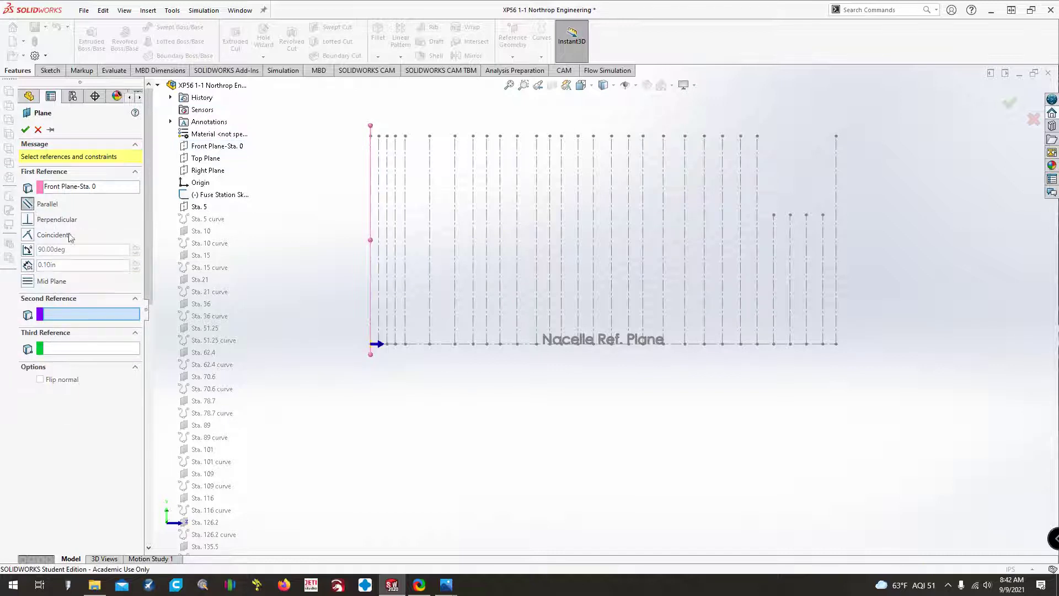
{"action": "left_click", "coordinate": [377, 232]}
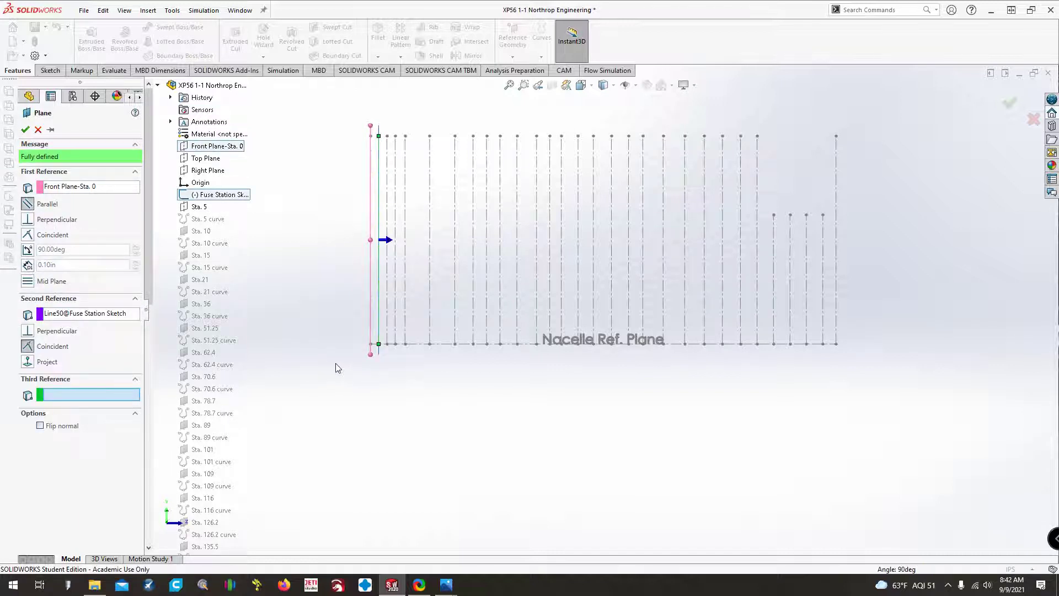
{"action": "middle_click_drag", "start_coordinate": [336, 366], "coordinate": [390, 151]}
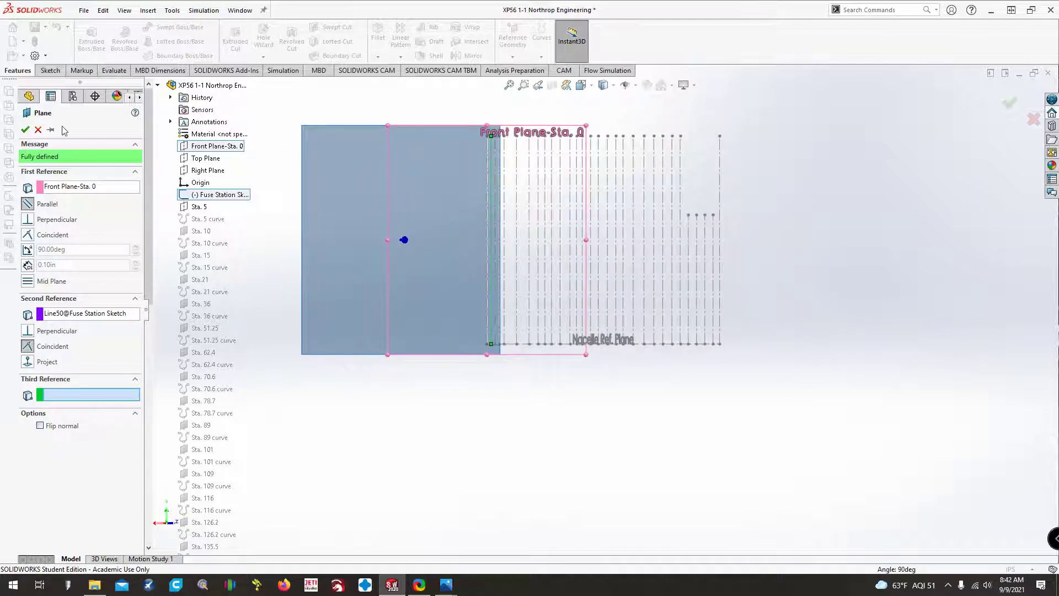
{"action": "left_click", "coordinate": [39, 129]}
{"action": "left_click", "coordinate": [47, 246]}
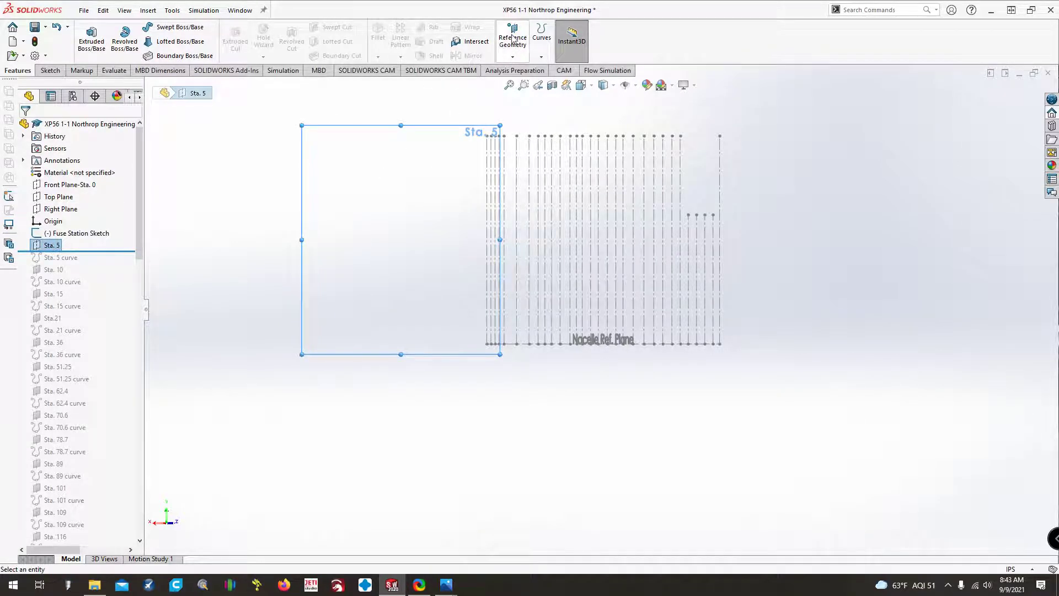
{"action": "left_click", "coordinate": [512, 56]}
{"action": "left_click", "coordinate": [523, 70]}
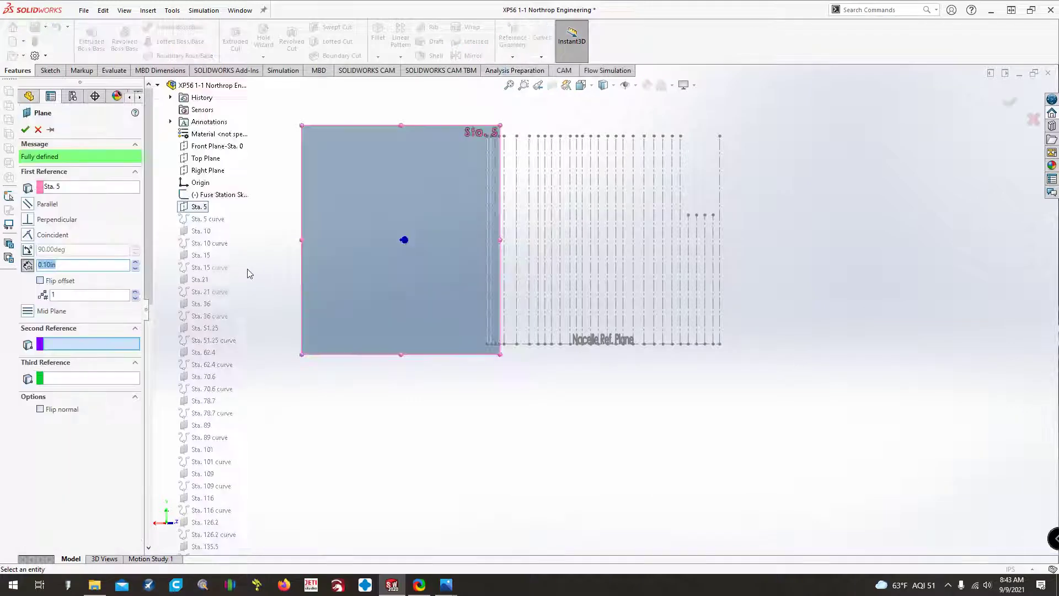
{"action": "left_click", "coordinate": [29, 135]}
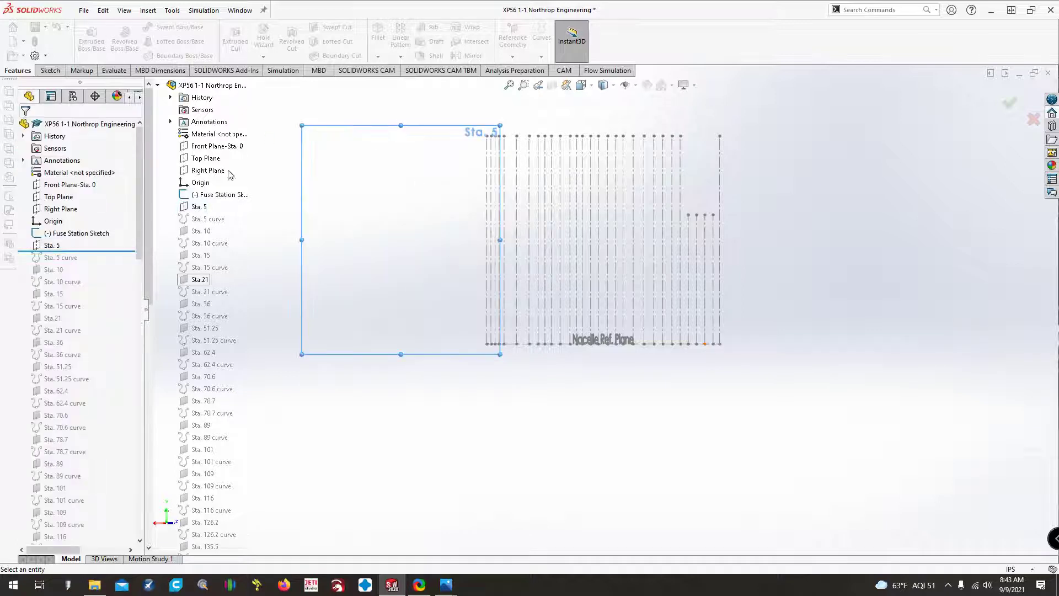
{"action": "left_click", "coordinate": [54, 247]}
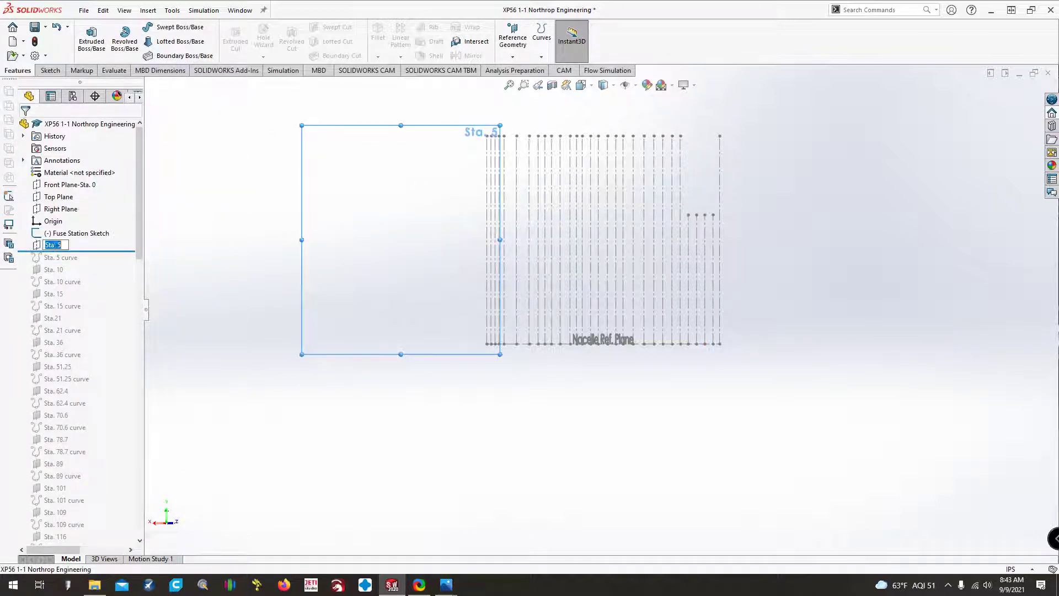
{"action": "left_click", "coordinate": [217, 274]}
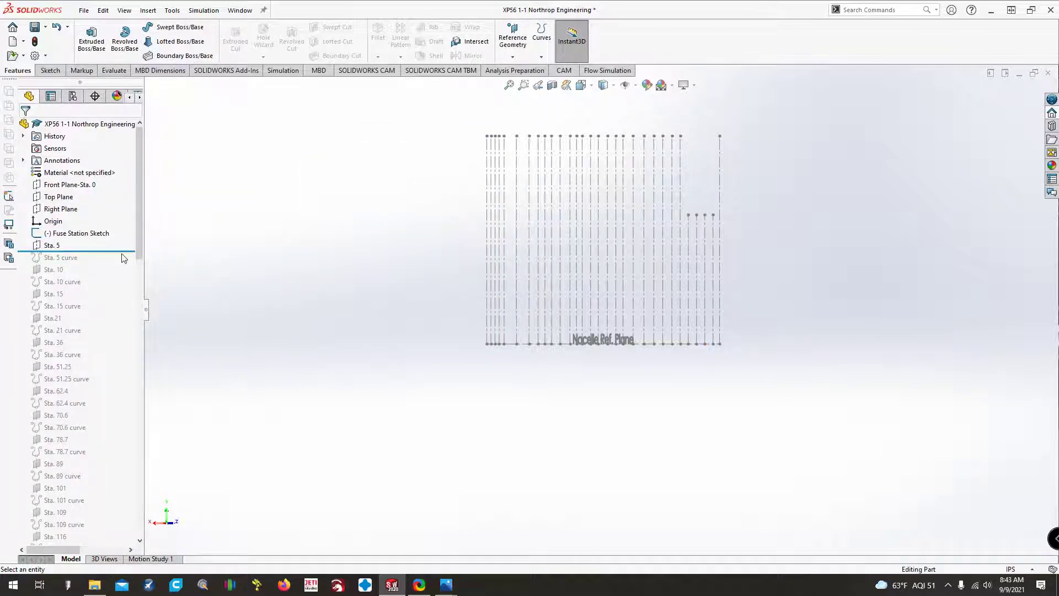
Roll the feature history forward to just after the Sta. 283 plane and frame the fuselage station curves
{"action": "left_click_drag", "start_coordinate": [127, 252], "coordinate": [120, 352]}
{"action": "left_click_drag", "start_coordinate": [122, 427], "coordinate": [119, 441]}
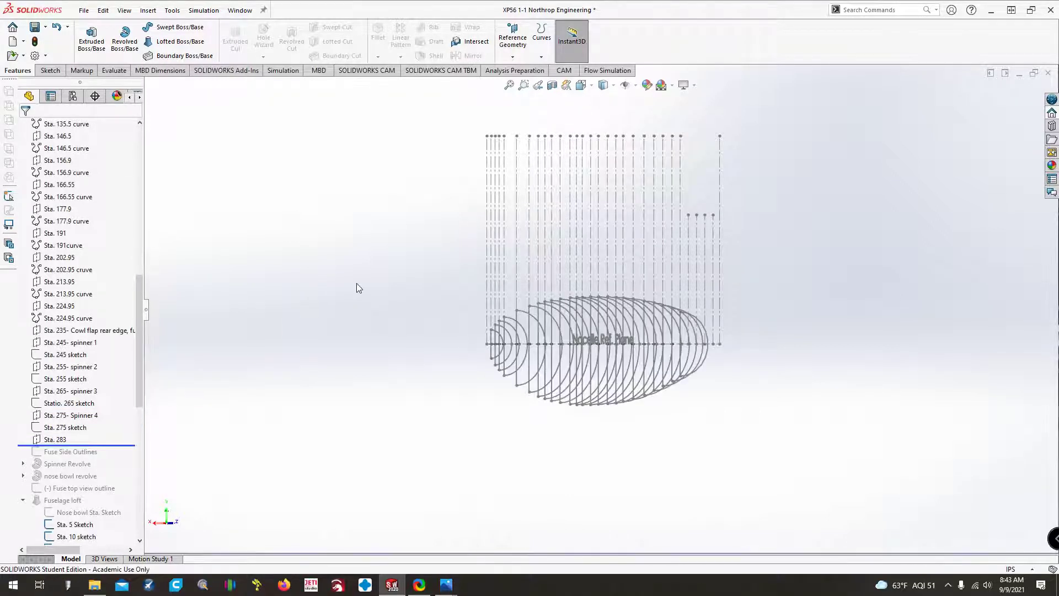
{"action": "middle_click_drag", "start_coordinate": [339, 330], "coordinate": [339, 388], "text": "ctrl"}
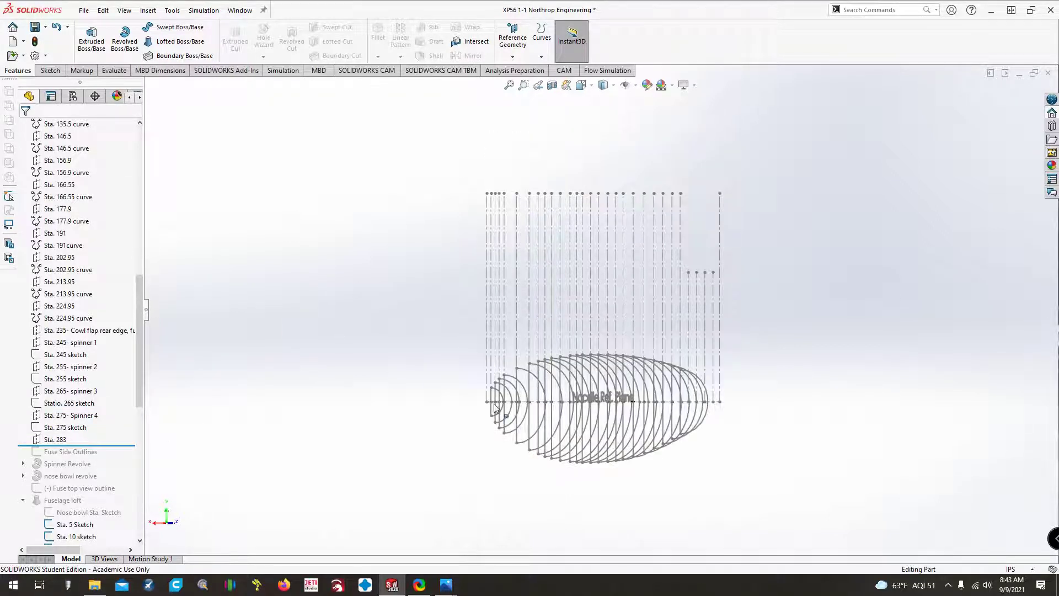
{"action": "left_click_drag", "start_coordinate": [128, 445], "coordinate": [126, 440]}
{"action": "middle_click_drag", "start_coordinate": [416, 363], "coordinate": [416, 421], "text": "ctrl"}
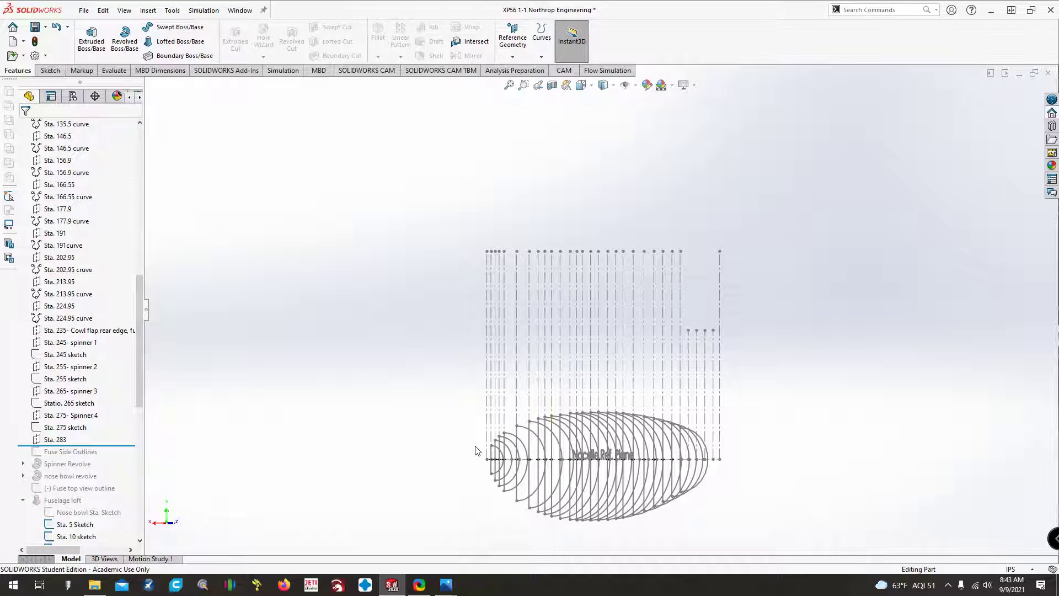
{"action": "left_click", "coordinate": [524, 85]}
{"action": "left_click_drag", "start_coordinate": [448, 370], "coordinate": [756, 541]}
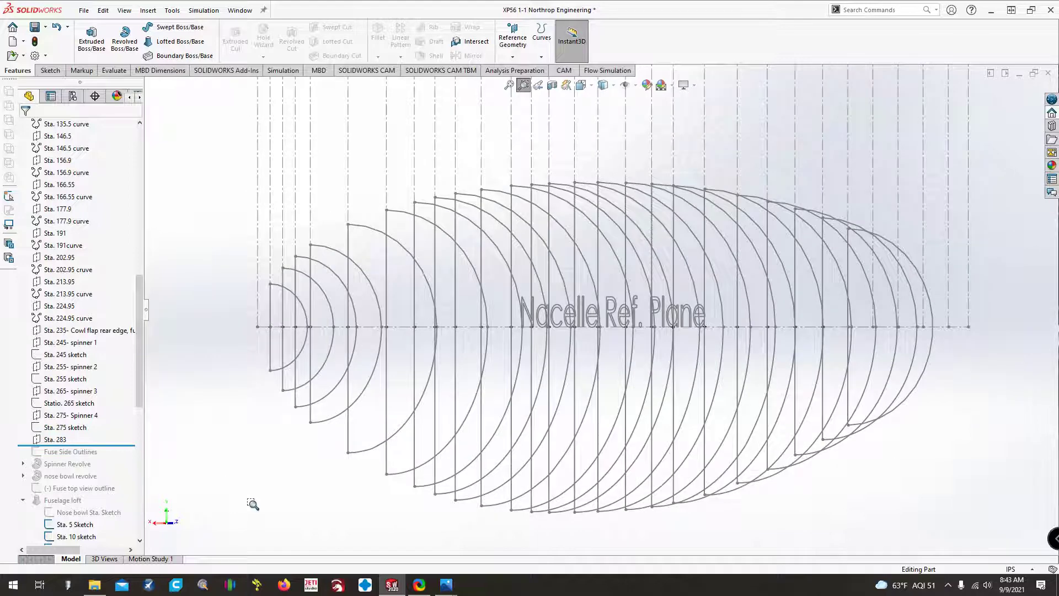
Switch to File Explorer and open the Main Fuselage Excel files folder inside Fuse Station Coordinate data
{"action": "key", "text": "alt+Tab"}
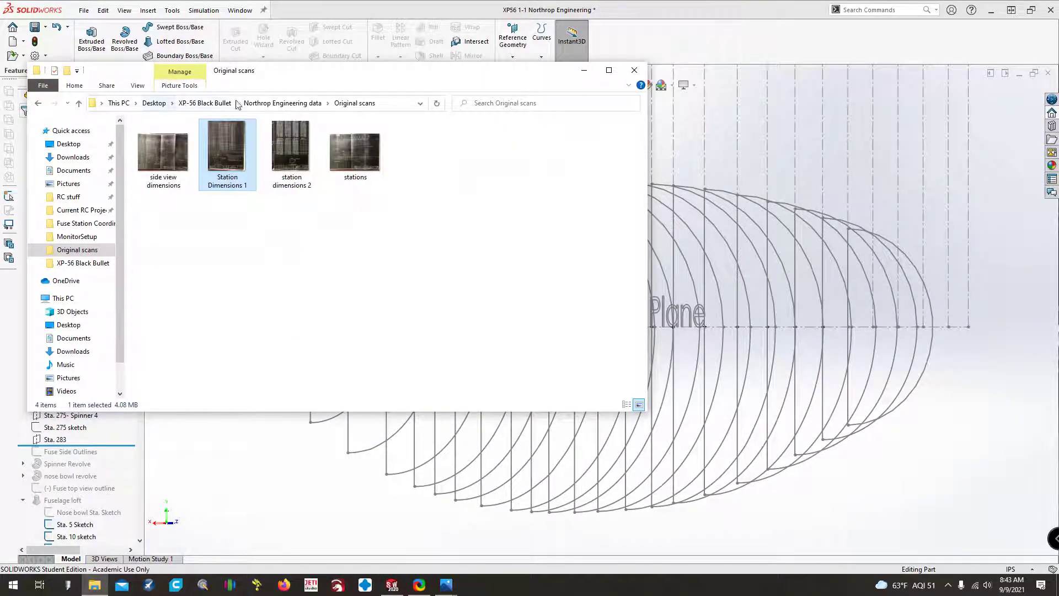
{"action": "left_click", "coordinate": [270, 103]}
{"action": "double_click", "coordinate": [221, 153]}
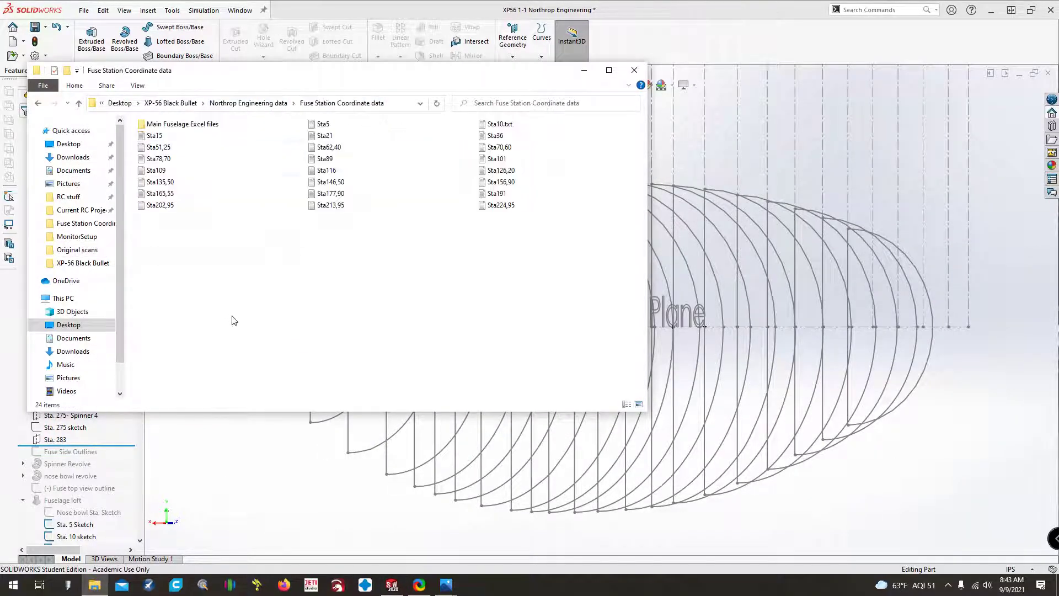
{"action": "double_click", "coordinate": [168, 127]}
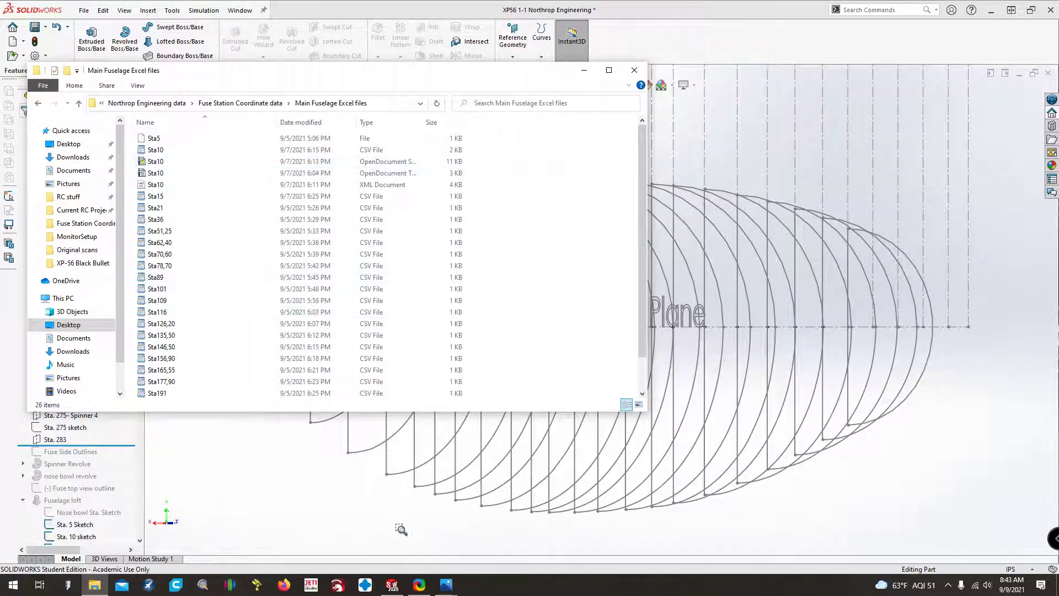
Review the Station Dimensions 1, station dimensions 2 and stations scans in Photos, and put their windows away
{"action": "mouse_move", "coordinate": [447, 584]}
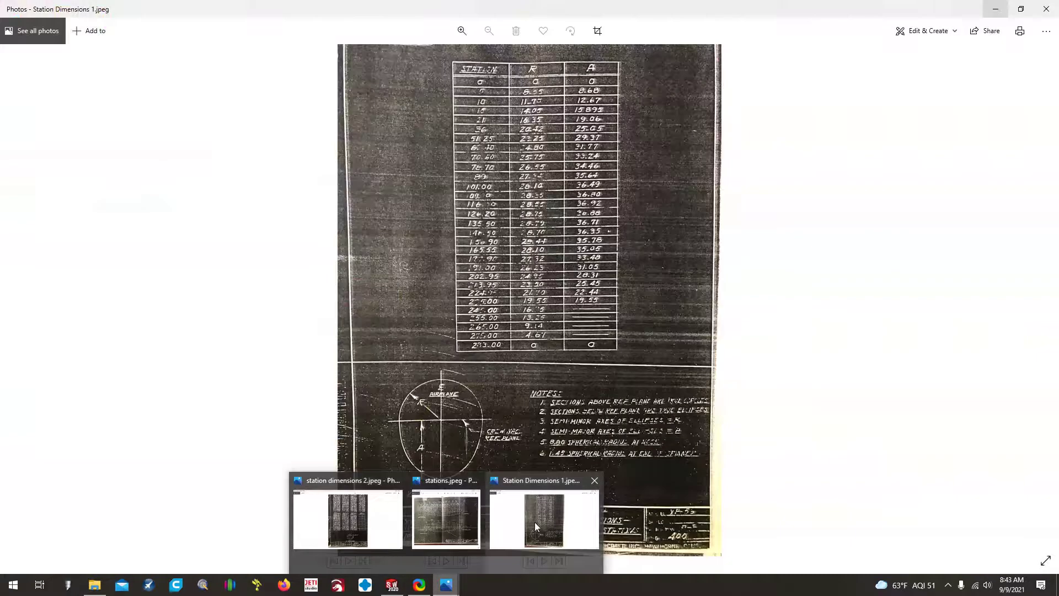
{"action": "left_click", "coordinate": [535, 522]}
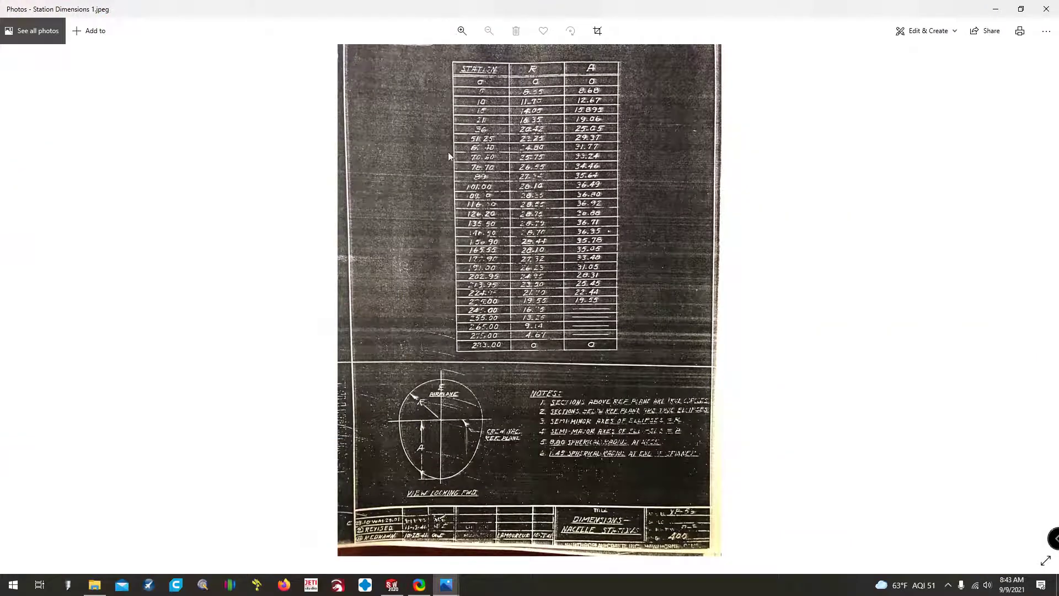
{"action": "mouse_move", "coordinate": [447, 584]}
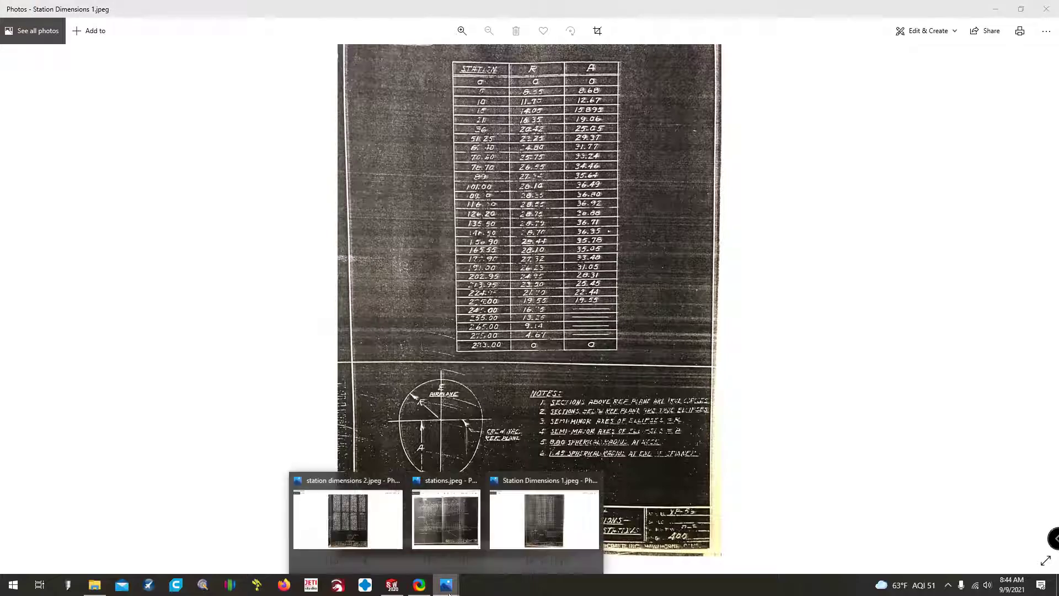
{"action": "mouse_move", "coordinate": [459, 547]}
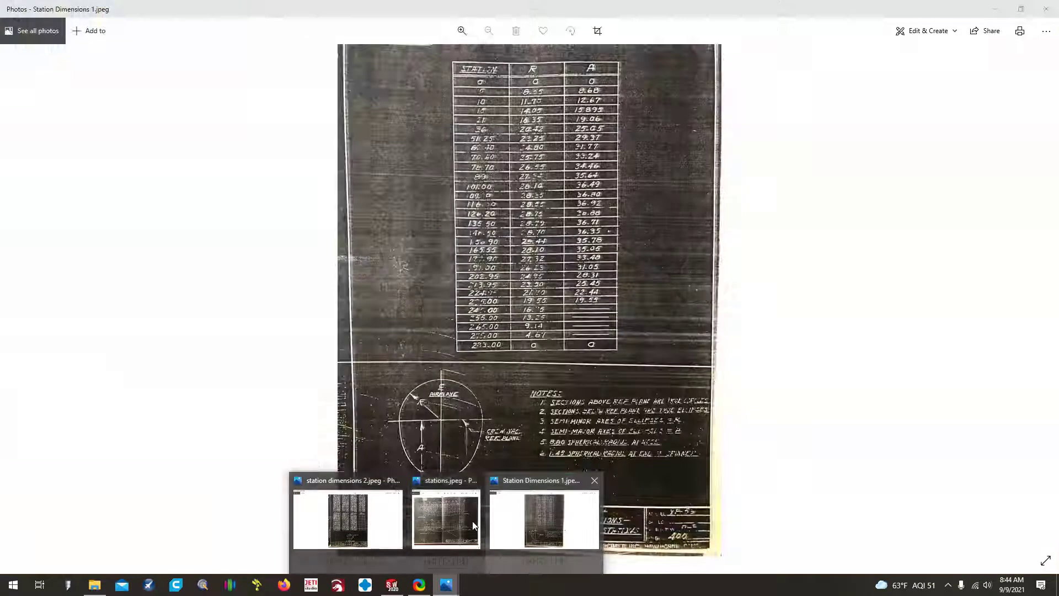
{"action": "left_click", "coordinate": [348, 521]}
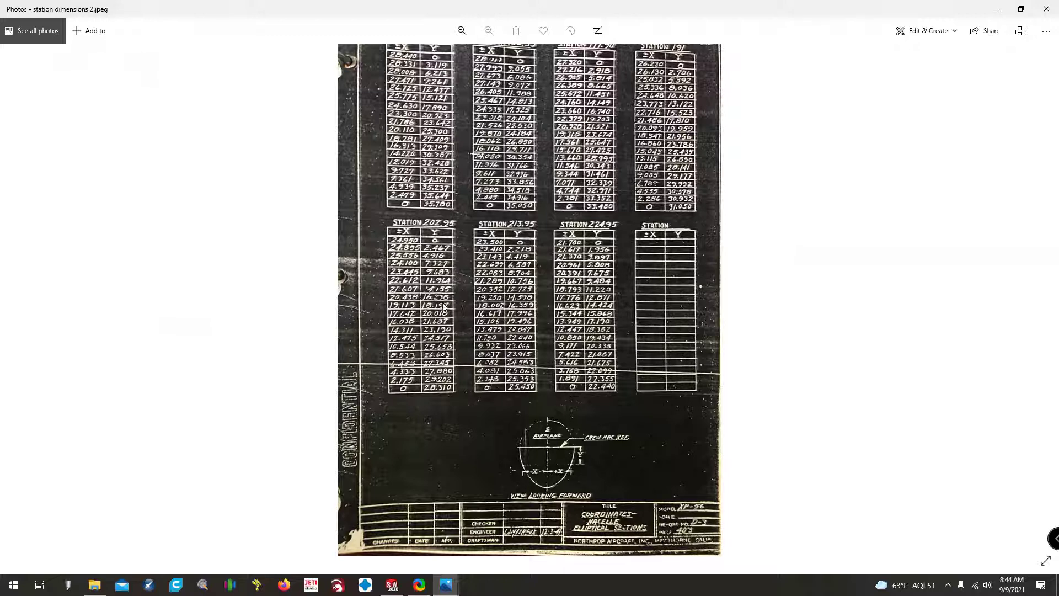
{"action": "left_click", "coordinate": [995, 10]}
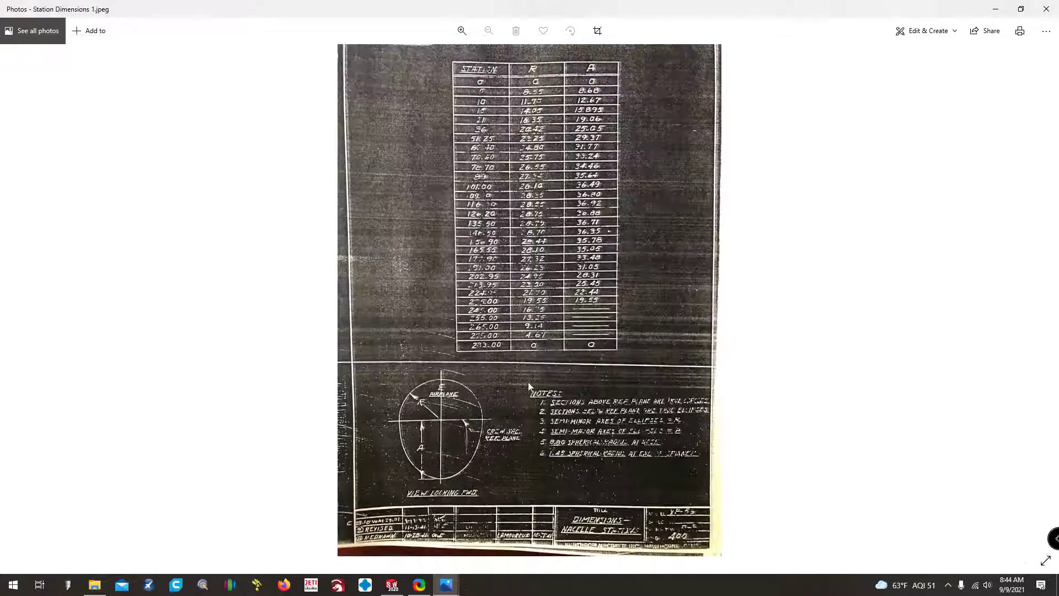
{"action": "mouse_move", "coordinate": [447, 584]}
{"action": "left_click", "coordinate": [429, 534]}
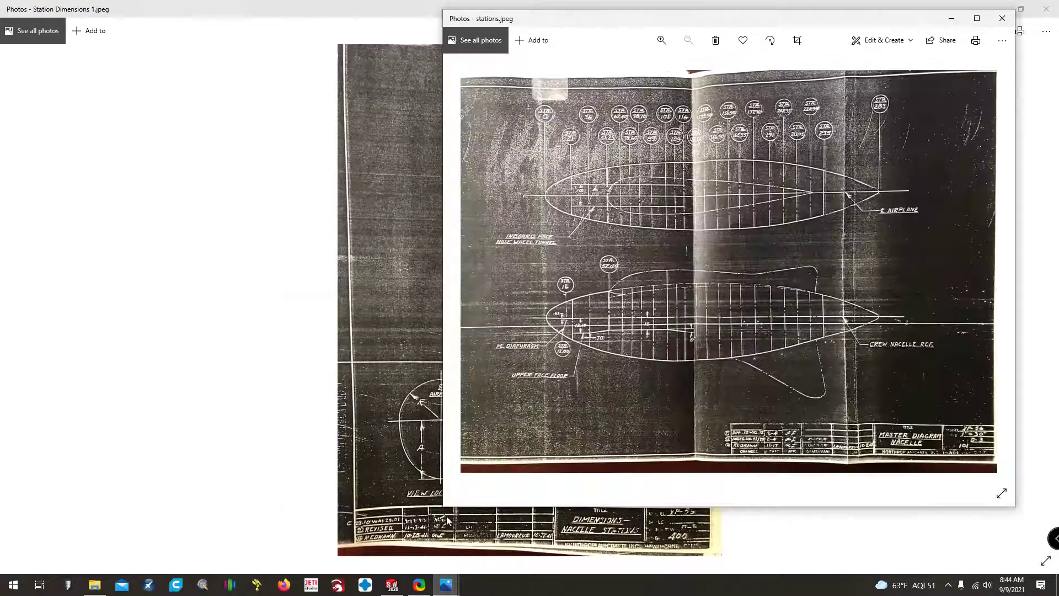
{"action": "left_click", "coordinate": [952, 18]}
{"action": "left_click", "coordinate": [996, 10]}
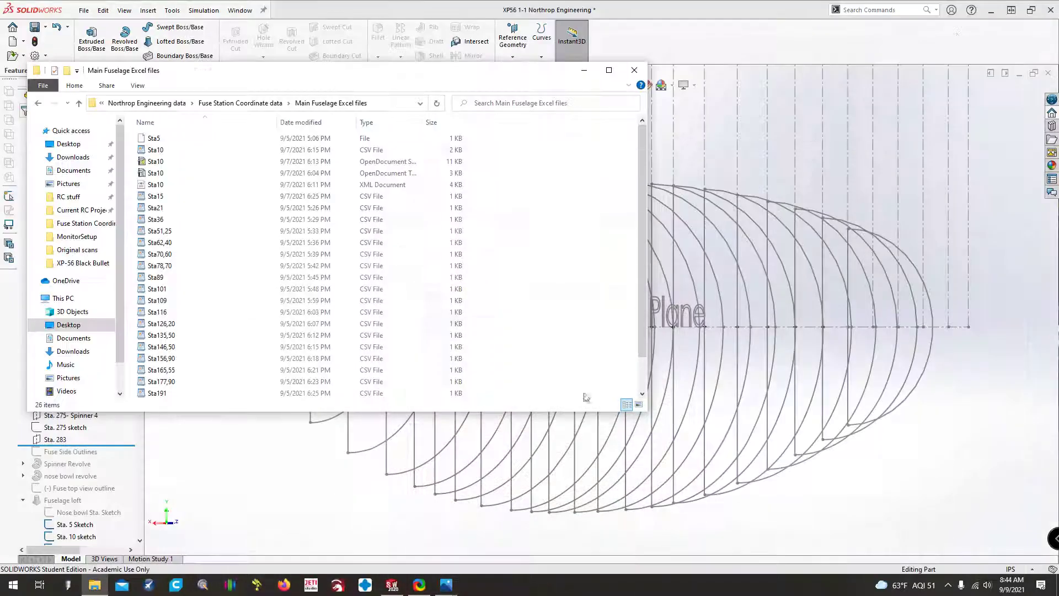
Check the coordinate tables in the station dimensions 2 scan again, and open the Sta10 OpenDocument spreadsheet in OpenOffice Calc
{"action": "mouse_move", "coordinate": [445, 590]}
{"action": "left_click", "coordinate": [378, 554]}
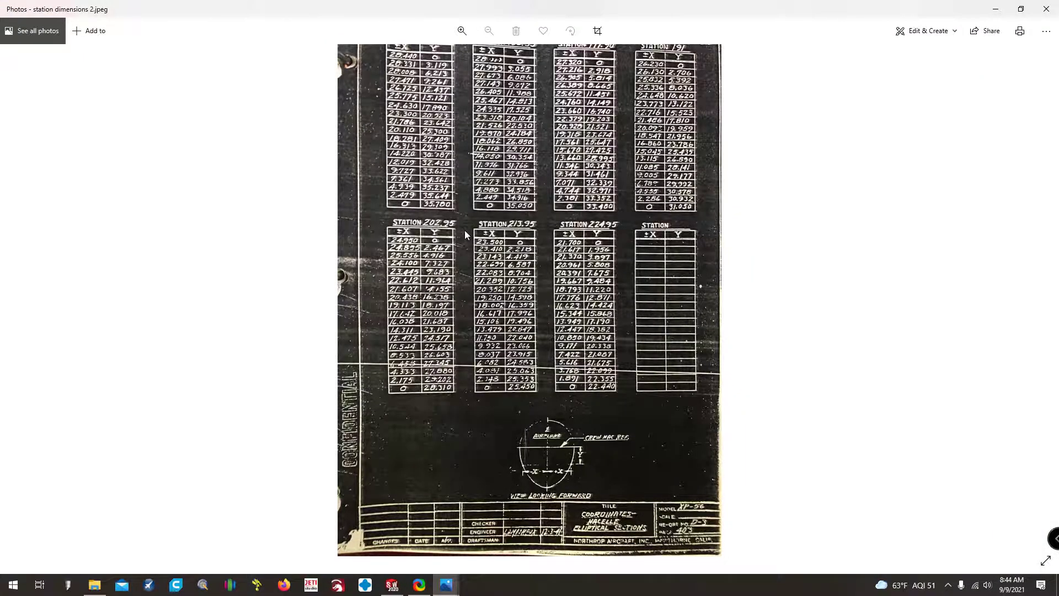
{"action": "left_click", "coordinate": [987, 15]}
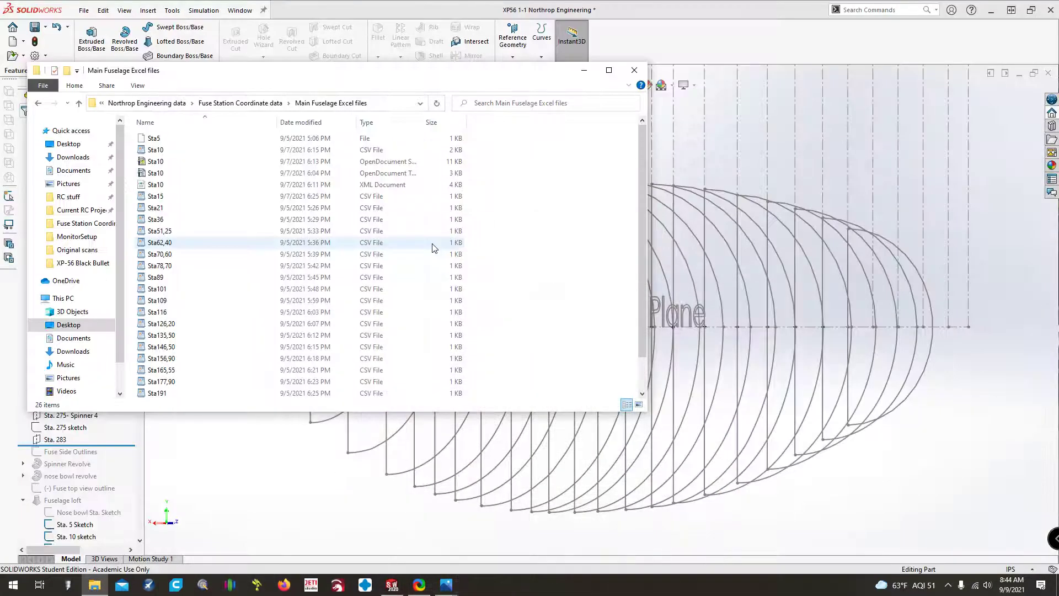
{"action": "double_click", "coordinate": [163, 161]}
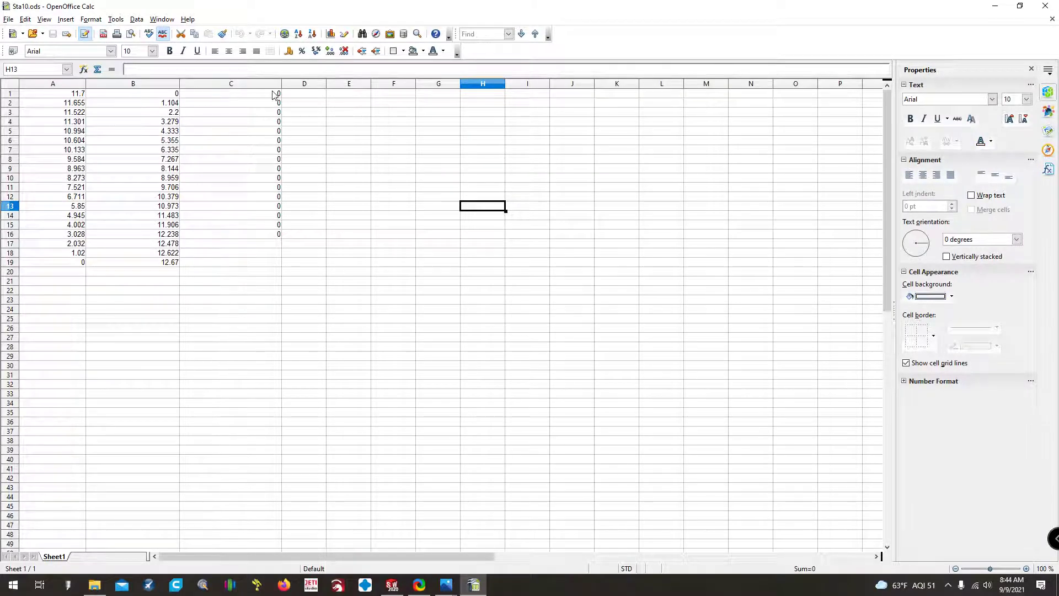
Fill cells C17 to C19 with 0 in the Sta10 coordinate table, and close the spreadsheet without saving
{"action": "left_click", "coordinate": [279, 246]}
{"action": "type", "text": "0"}
{"action": "key", "text": "Return"}
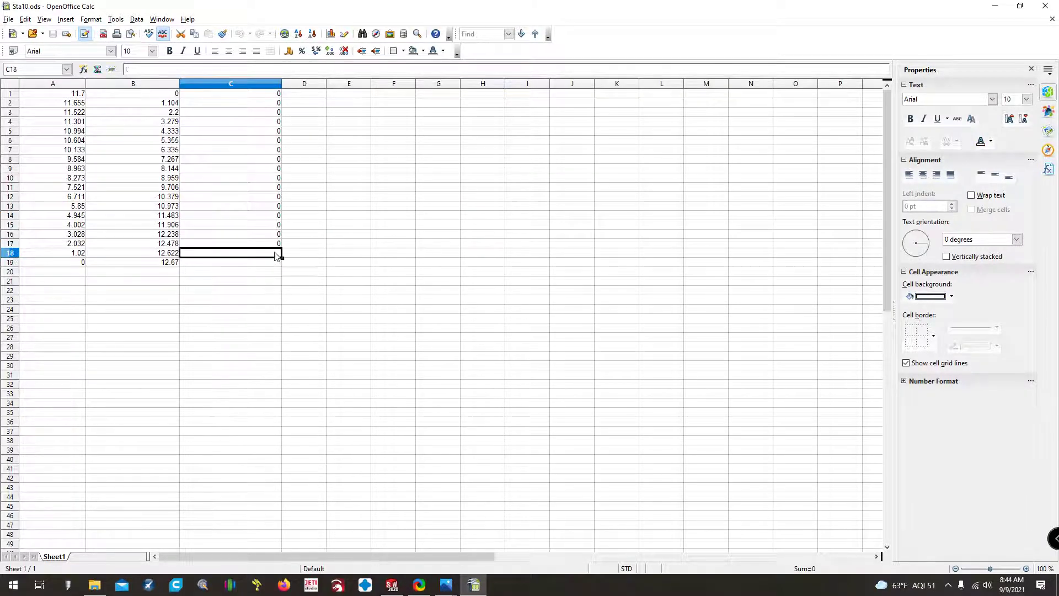
{"action": "type", "text": "0"}
{"action": "key", "text": "Return"}
{"action": "type", "text": "0"}
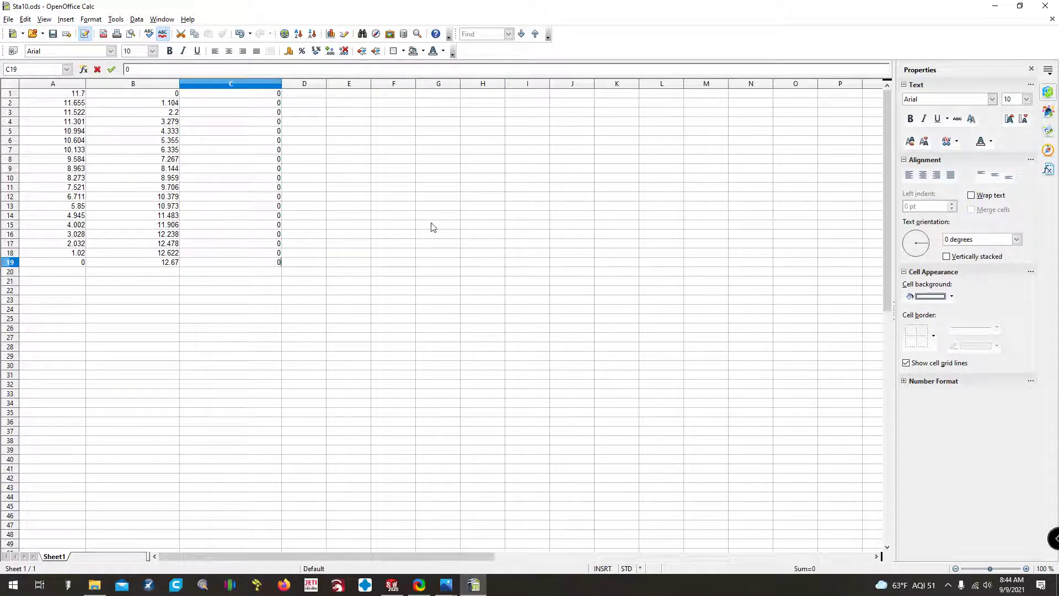
{"action": "left_click", "coordinate": [1054, 10]}
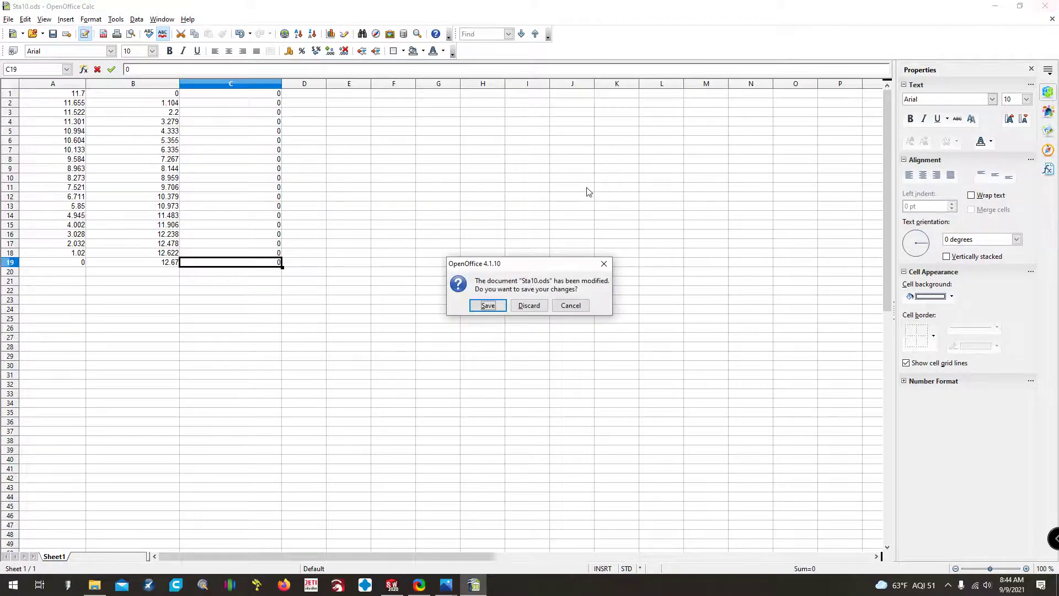
{"action": "left_click", "coordinate": [523, 305]}
Review the Sta5 and Sta10.txt coordinate files from the Fuse Station Coordinate data folder, and put the windows away
{"action": "left_click", "coordinate": [79, 105]}
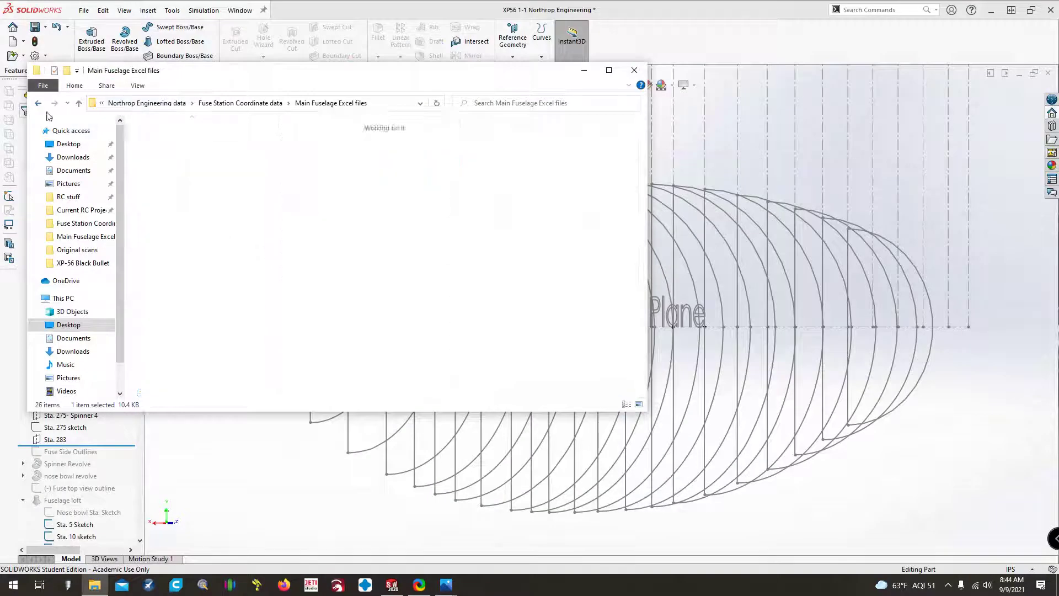
{"action": "double_click", "coordinate": [325, 124]}
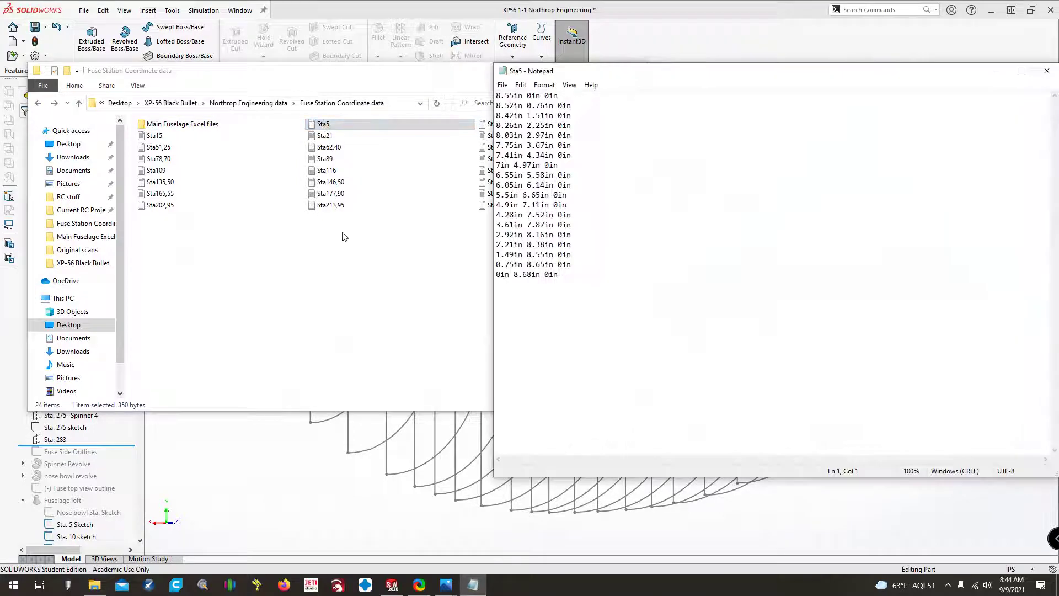
{"action": "left_click", "coordinate": [1047, 71]}
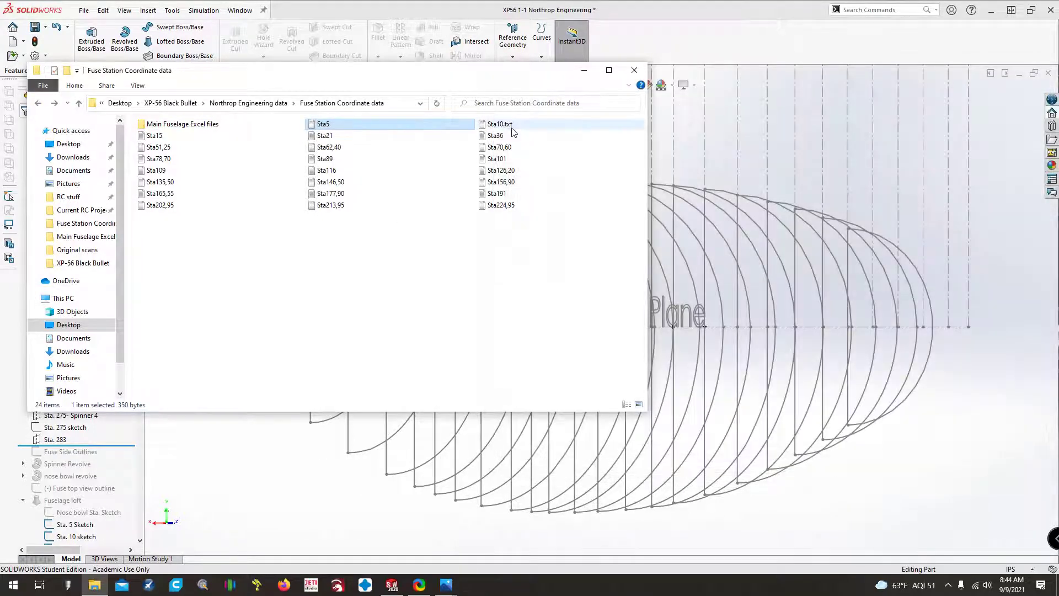
{"action": "double_click", "coordinate": [560, 124]}
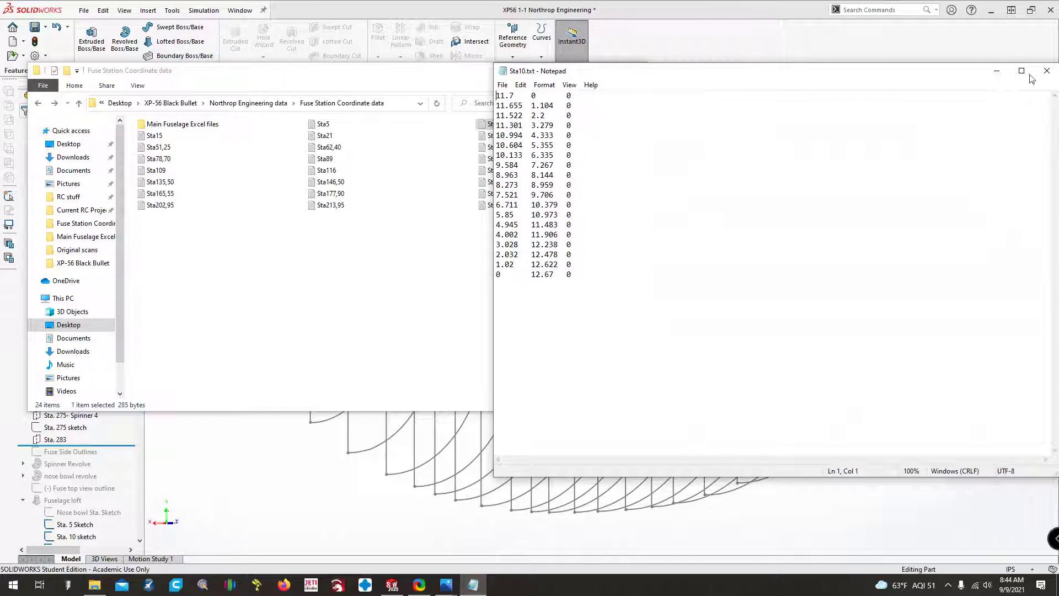
{"action": "left_click", "coordinate": [1046, 70]}
{"action": "left_click", "coordinate": [583, 70]}
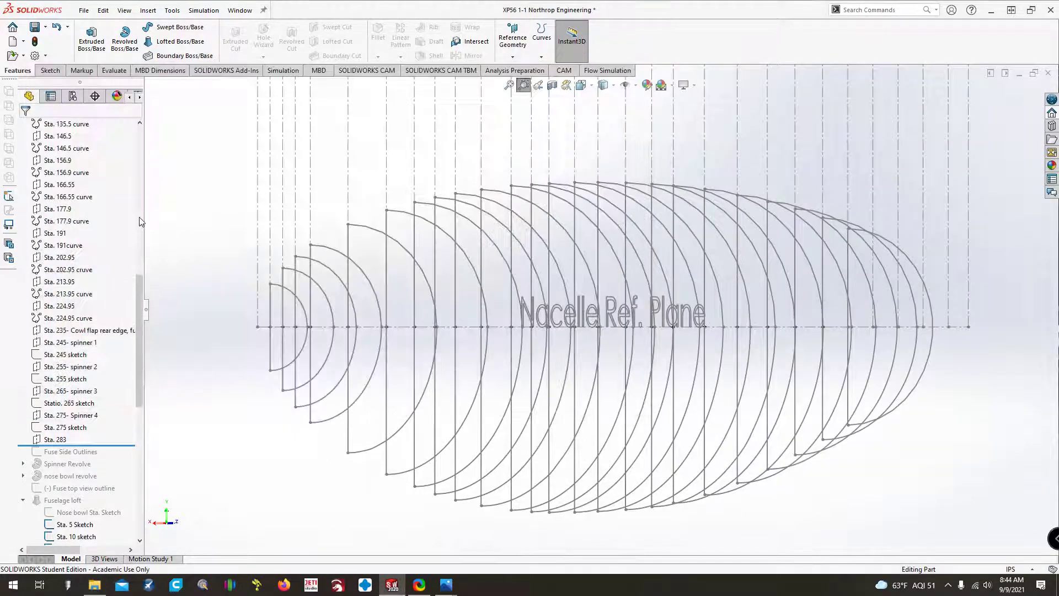
With the Sta. 5 plane selected, preview a Curve Through XYZ Points from the Sta5 text file, and cancel it
{"action": "left_click_drag", "start_coordinate": [136, 383], "coordinate": [120, 236]}
{"action": "left_click", "coordinate": [47, 209]}
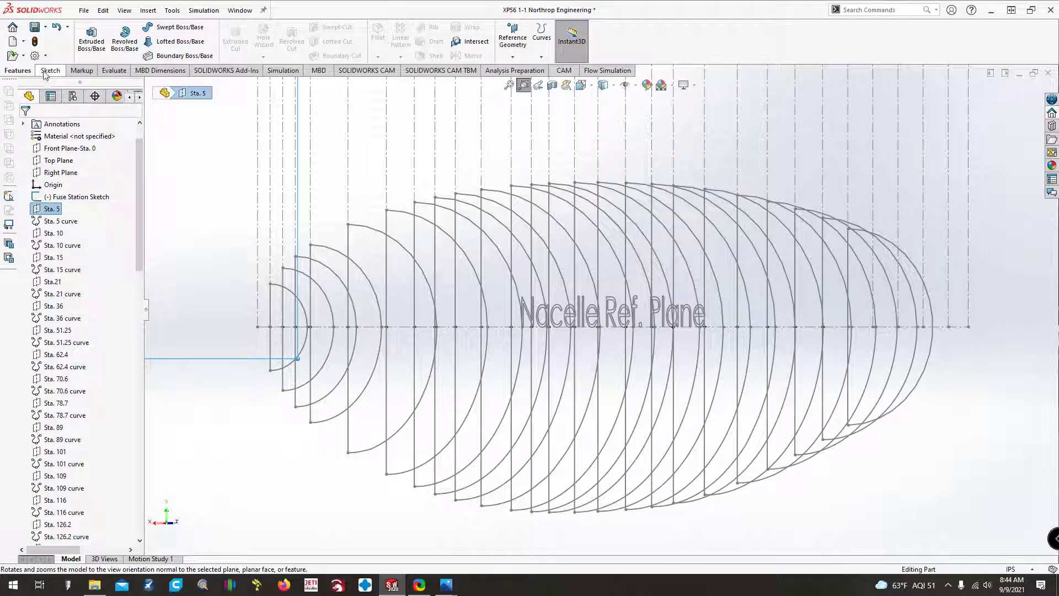
{"action": "left_click", "coordinate": [549, 46]}
{"action": "left_click", "coordinate": [549, 45]}
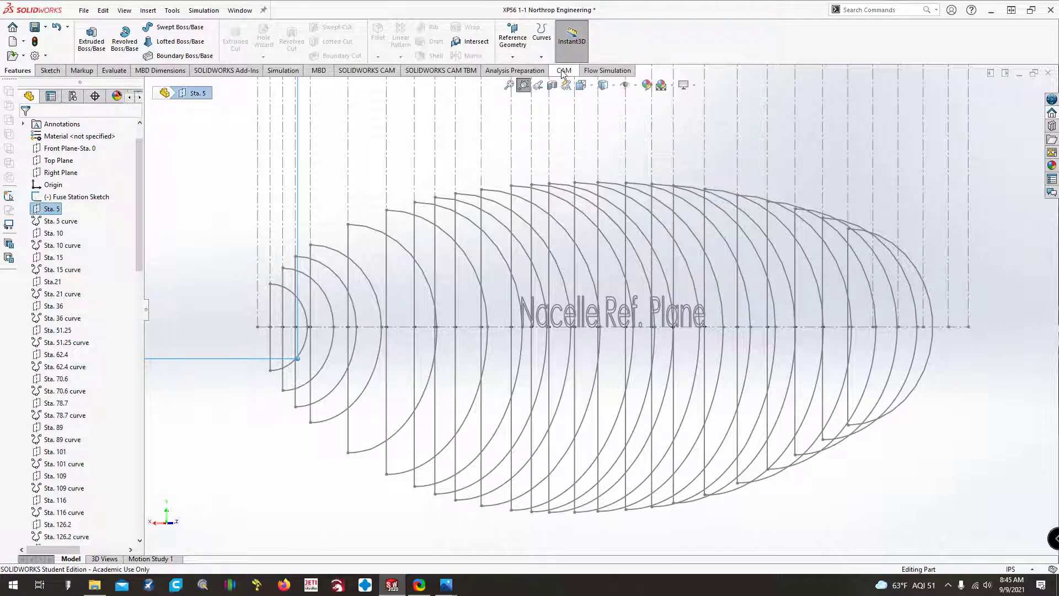
{"action": "left_click", "coordinate": [549, 45]}
{"action": "left_click", "coordinate": [559, 98]}
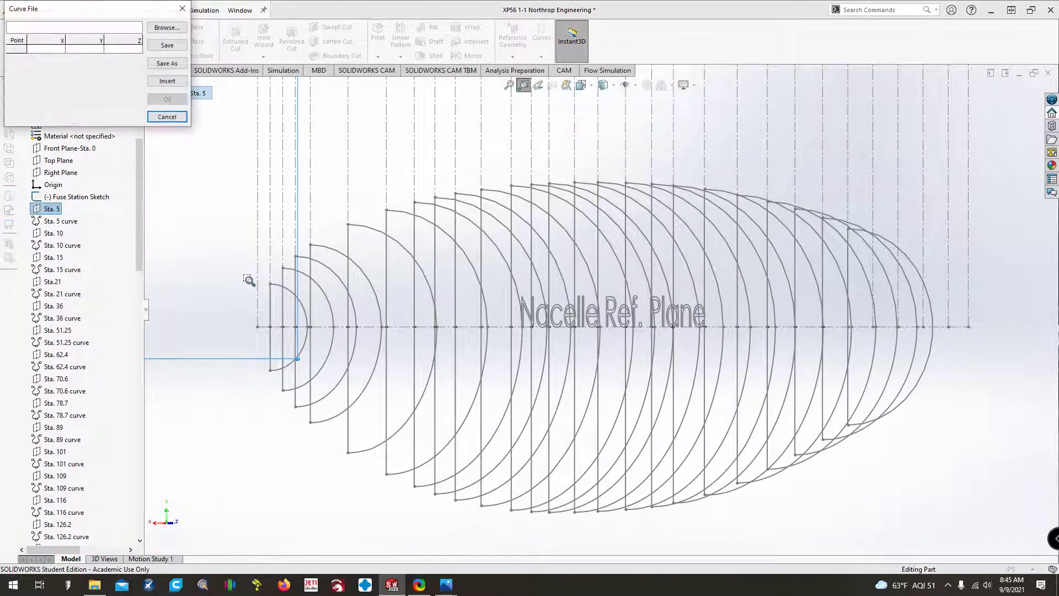
{"action": "left_click", "coordinate": [166, 28]}
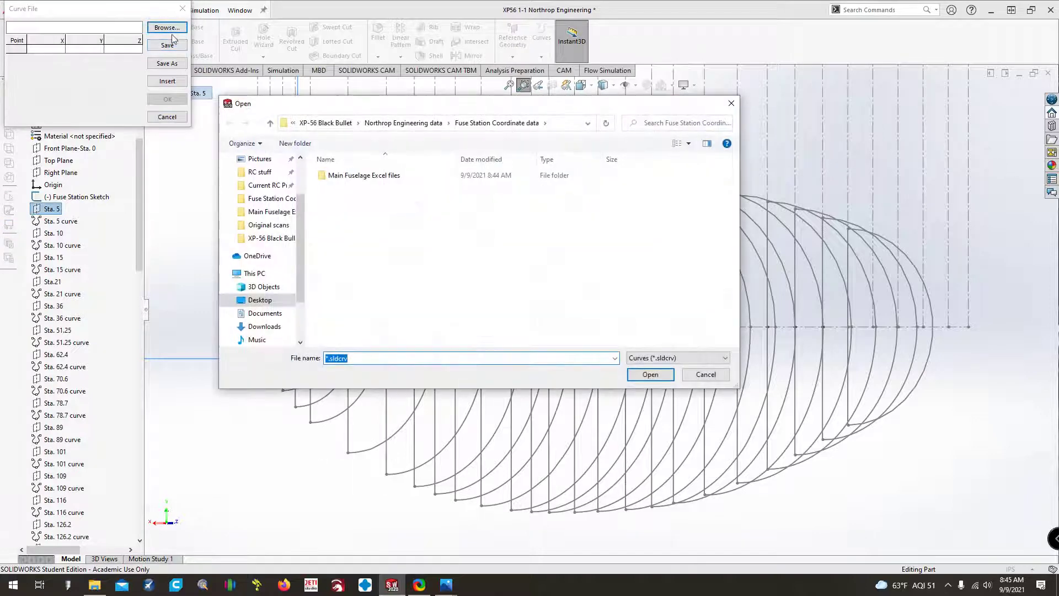
{"action": "left_click", "coordinate": [691, 359]}
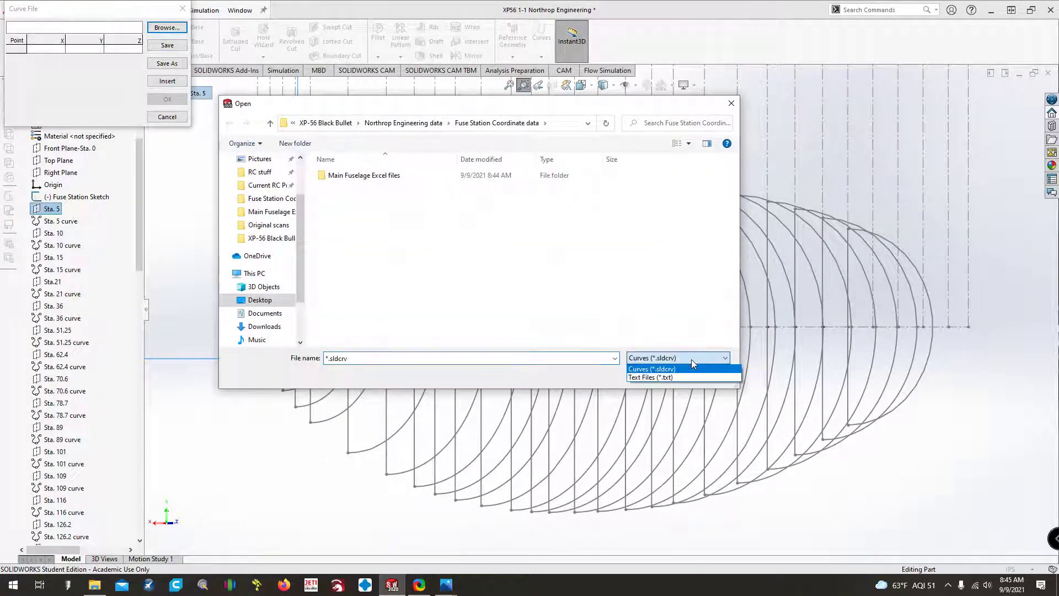
{"action": "left_click", "coordinate": [695, 378]}
{"action": "left_click", "coordinate": [342, 188]}
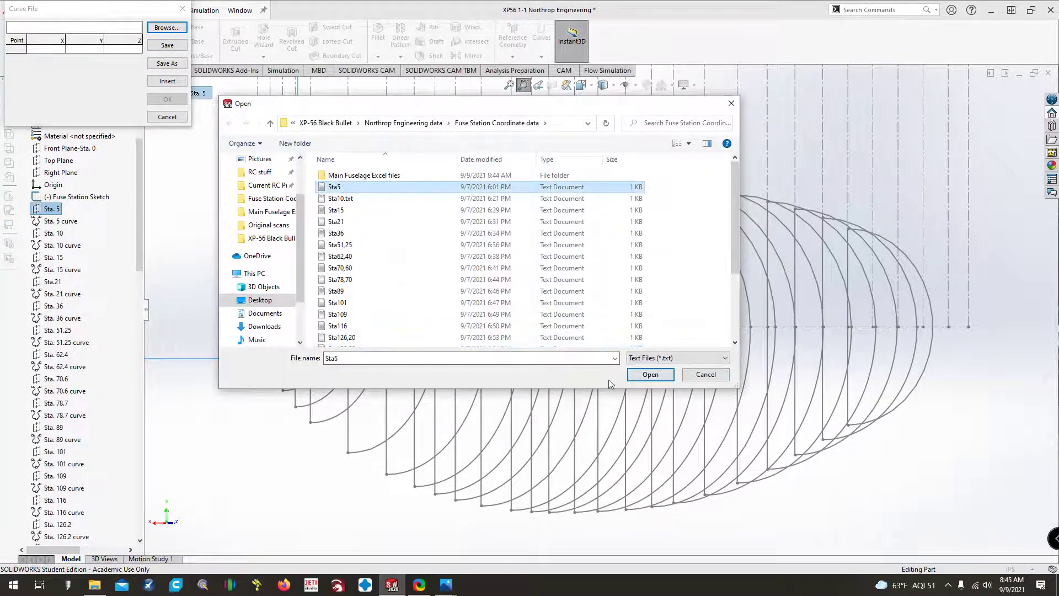
{"action": "left_click", "coordinate": [651, 375]}
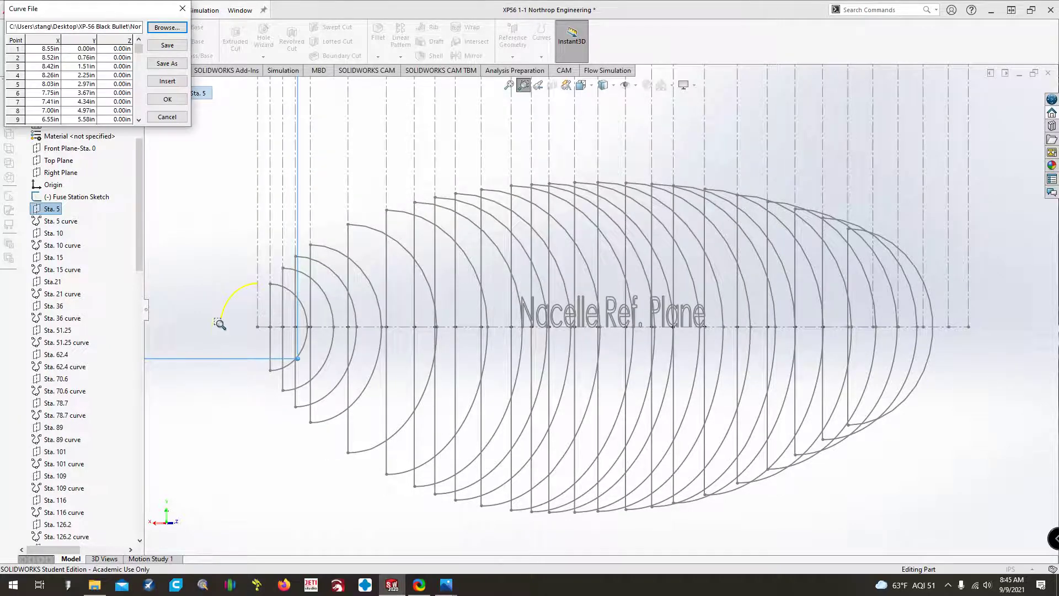
{"action": "scroll", "coordinate": [300, 298], "scroll_direction": "down", "scroll_amount": 8}
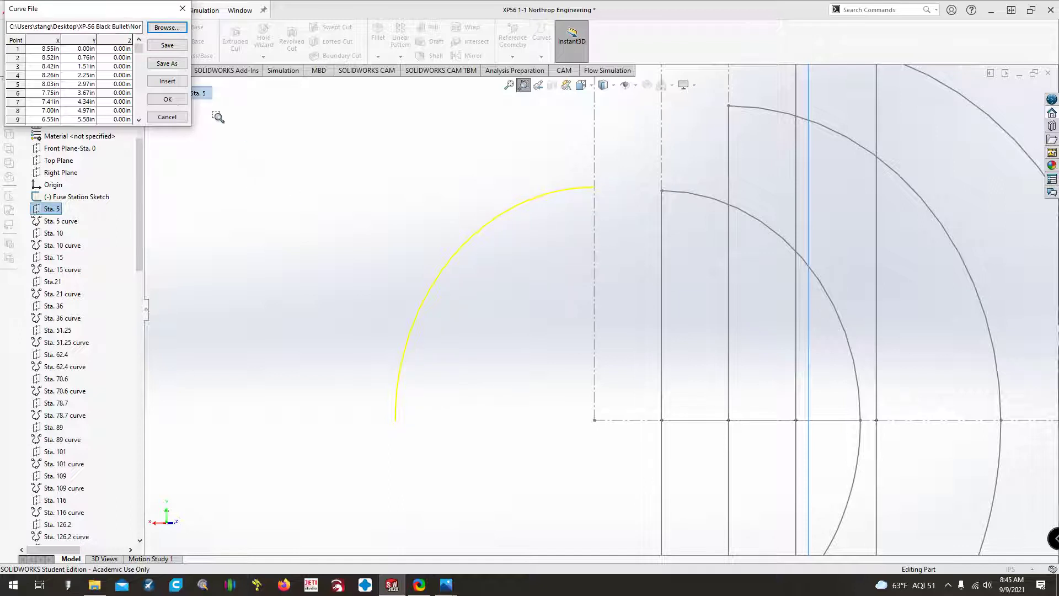
{"action": "left_click", "coordinate": [168, 117]}
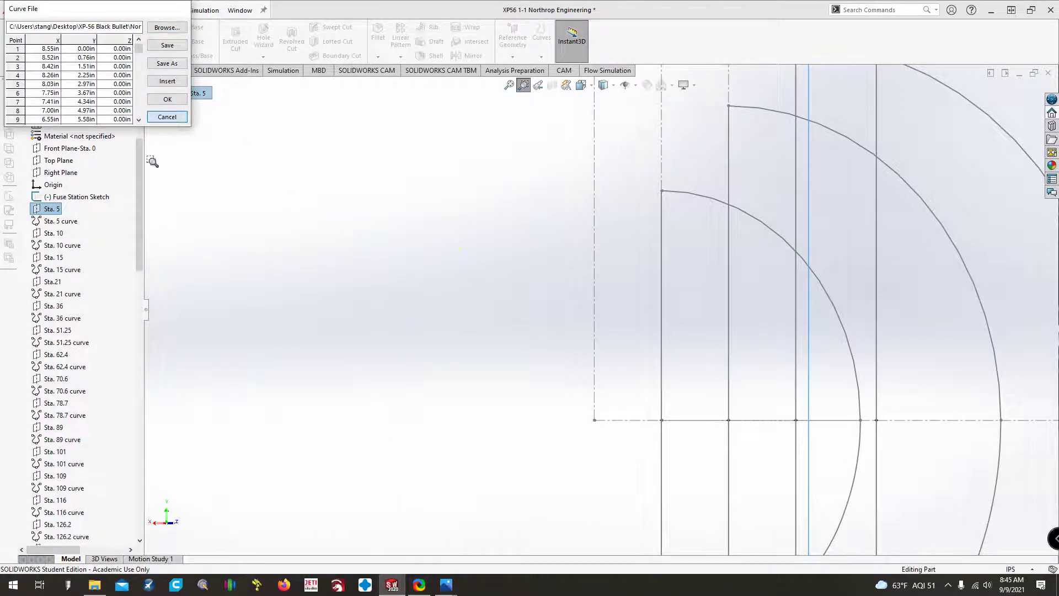
Highlight the existing Sta. 5 curve and examine it beside the forward fuselage station sections
{"action": "right_click", "coordinate": [67, 222]}
{"action": "key", "text": "Escape"}
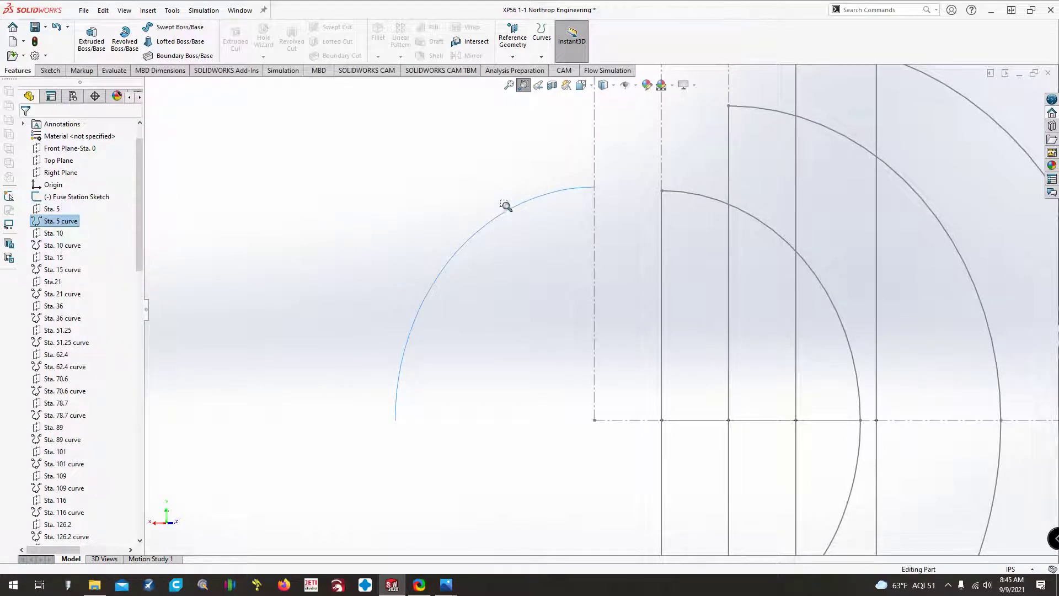
{"action": "key", "text": "z"}
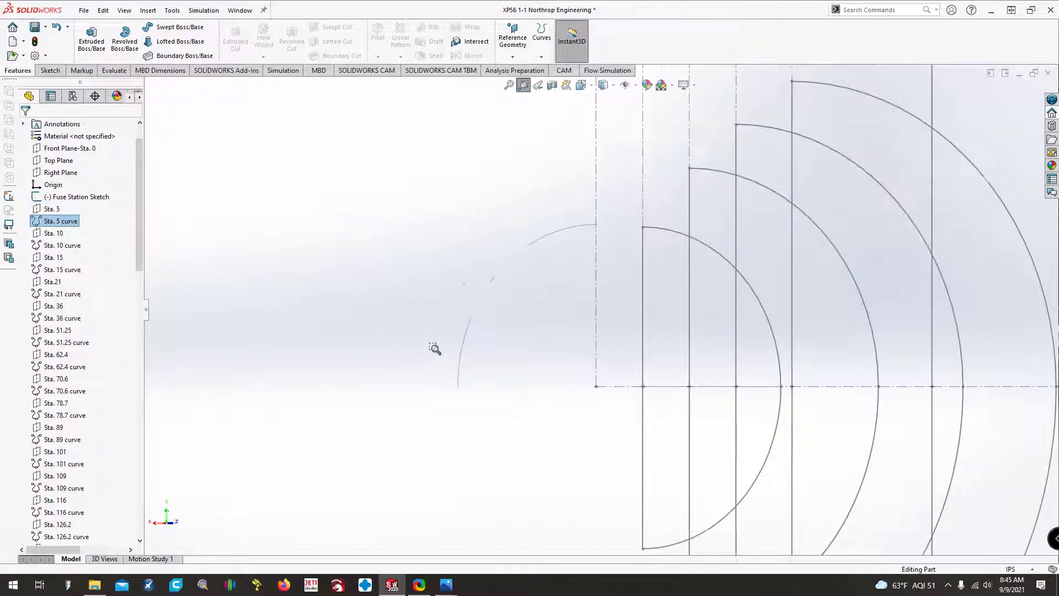
{"action": "key", "text": "ctrl+Left"}
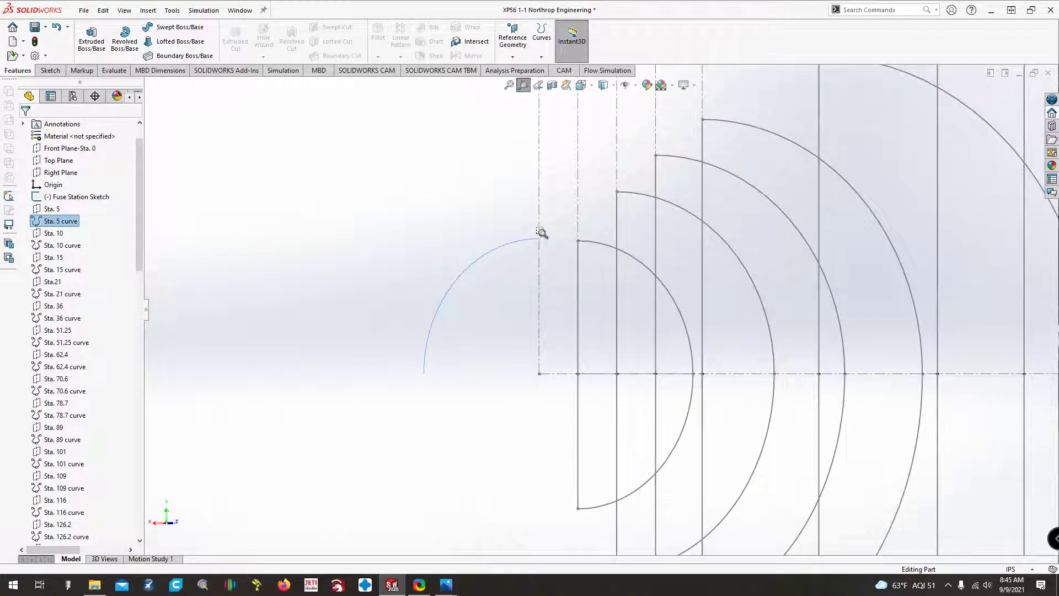